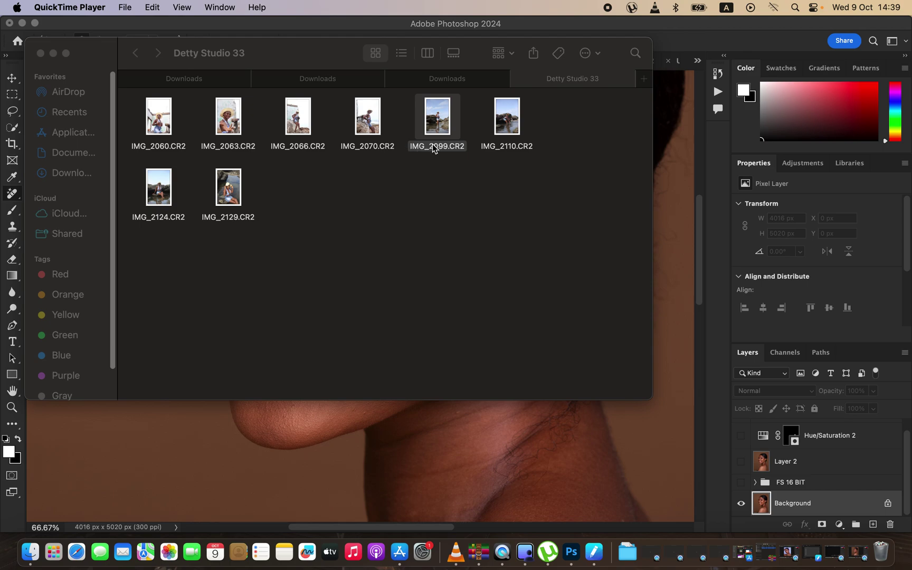
- Open the raw photo IMG_2099.CR2 from the Detty Studio 33 folder with Adobe Photoshop 2024
{"action": "right_click", "coordinate": [434, 125]}
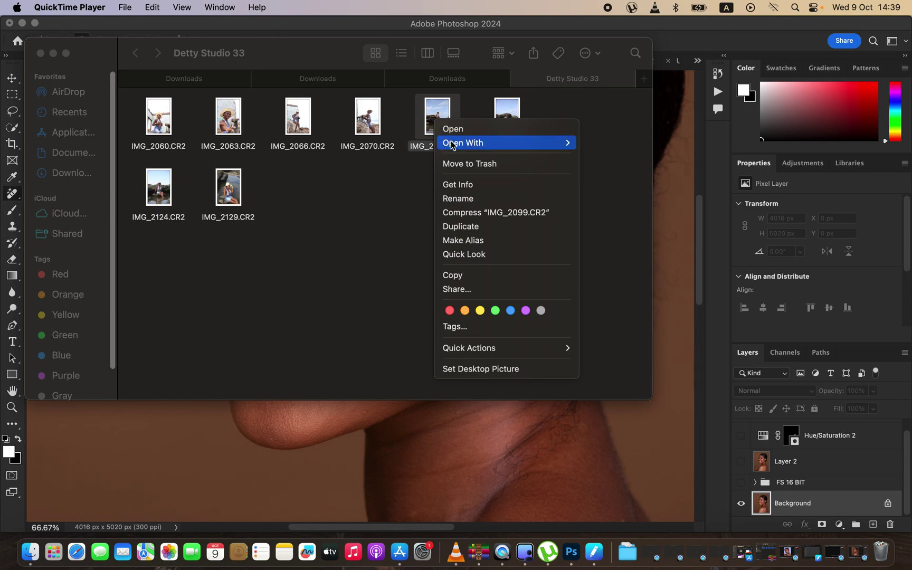
{"action": "mouse_move", "coordinate": [453, 145]}
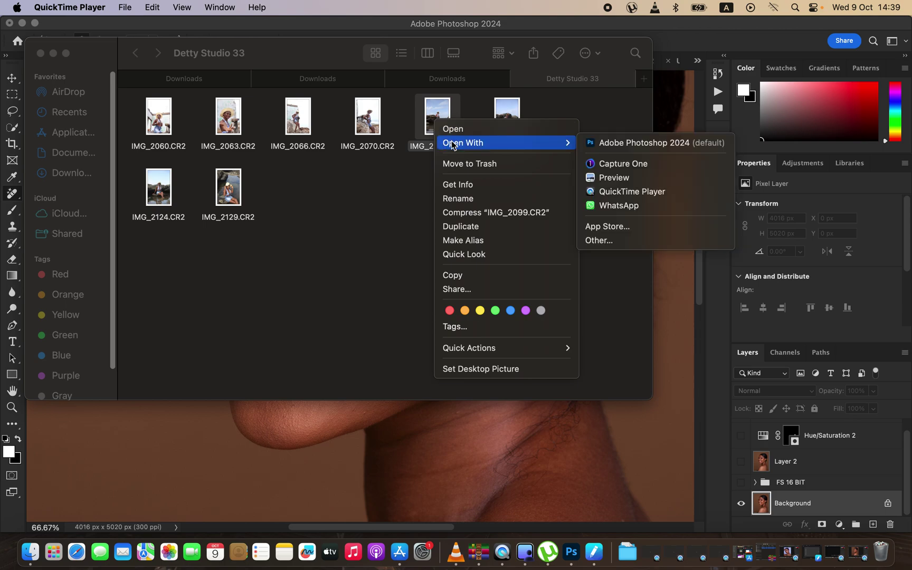
{"action": "left_click", "coordinate": [614, 143]}
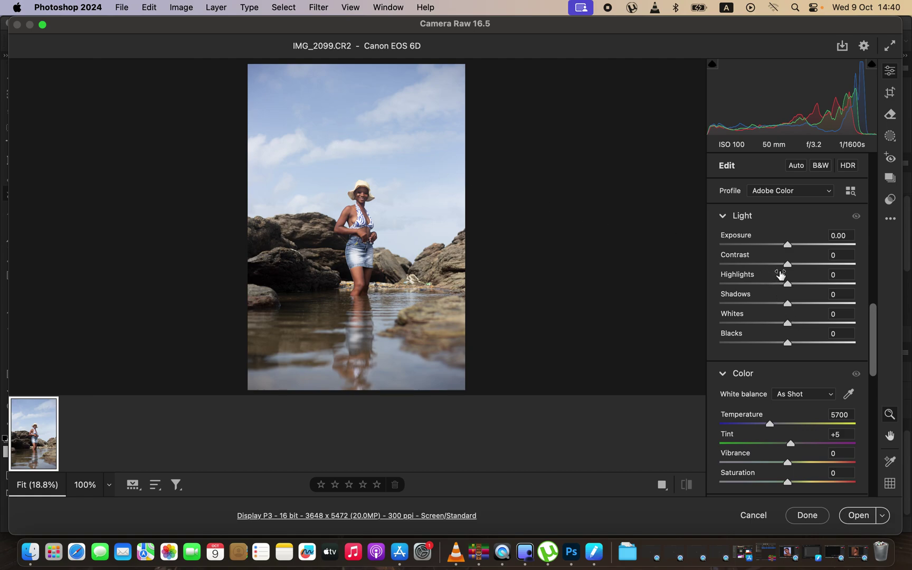
- Adjust the photo's light to Highlights -83, Whites -74, Contrast +8, Shadows +12 and Blacks -8, and compare it with the default settings
{"action": "left_click_drag", "start_coordinate": [786, 286], "coordinate": [737, 284]}
{"action": "left_click_drag", "start_coordinate": [787, 323], "coordinate": [736, 322]}
{"action": "left_click_drag", "start_coordinate": [737, 283], "coordinate": [732, 286]}
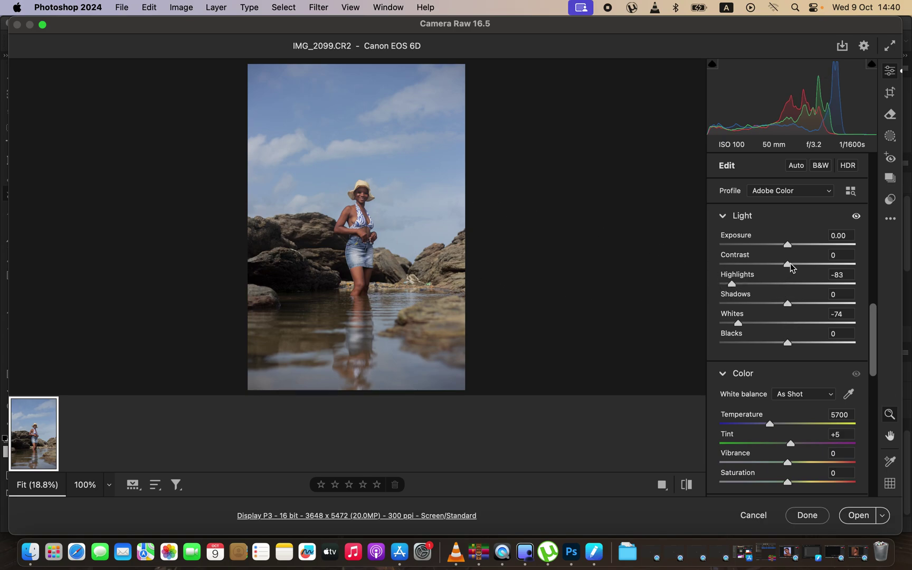
{"action": "left_click_drag", "start_coordinate": [788, 264], "coordinate": [793, 262]}
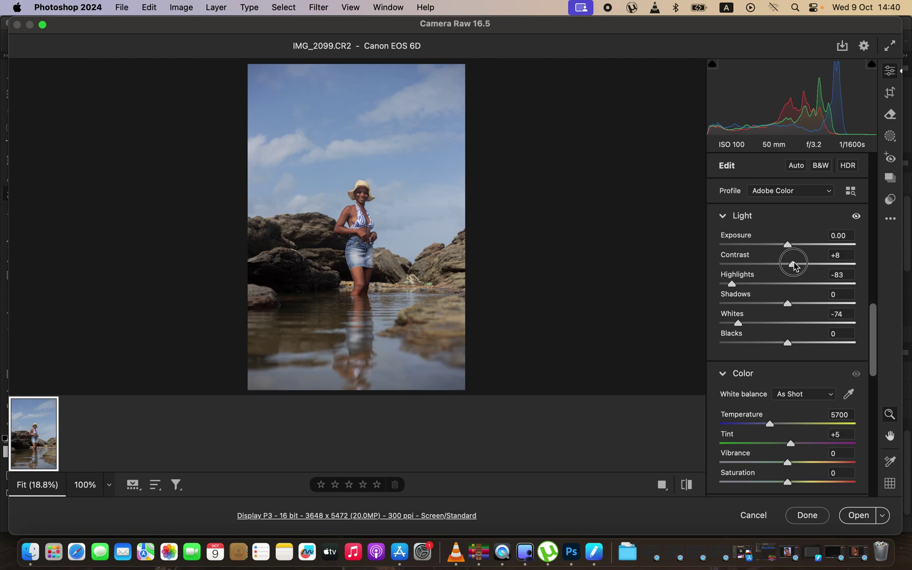
{"action": "mouse_move", "coordinate": [793, 303]}
{"action": "left_mouse_down"}
{"action": "mouse_move", "coordinate": [838, 304]}
{"action": "mouse_move", "coordinate": [796, 308]}
{"action": "left_mouse_up"}
{"action": "left_click_drag", "start_coordinate": [790, 344], "coordinate": [784, 344]}
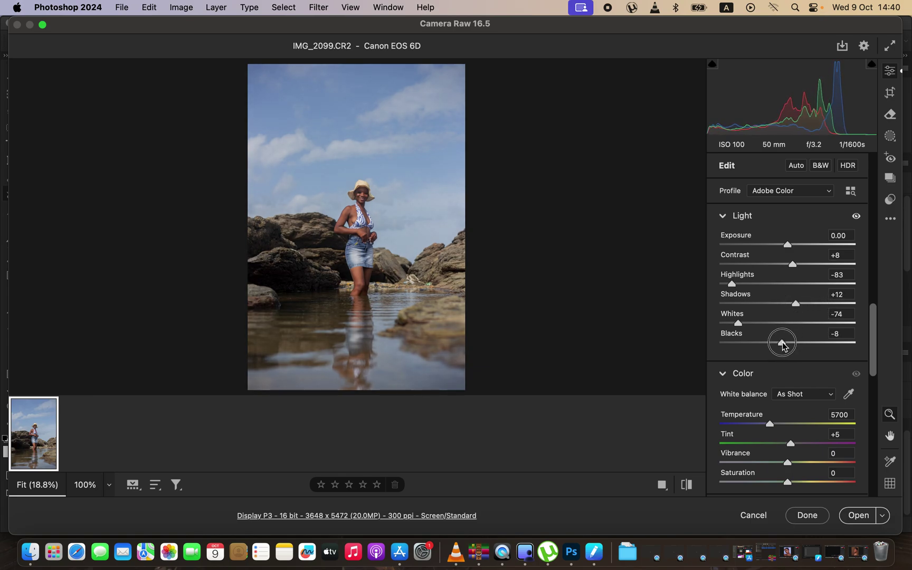
{"action": "left_click", "coordinate": [687, 485]}
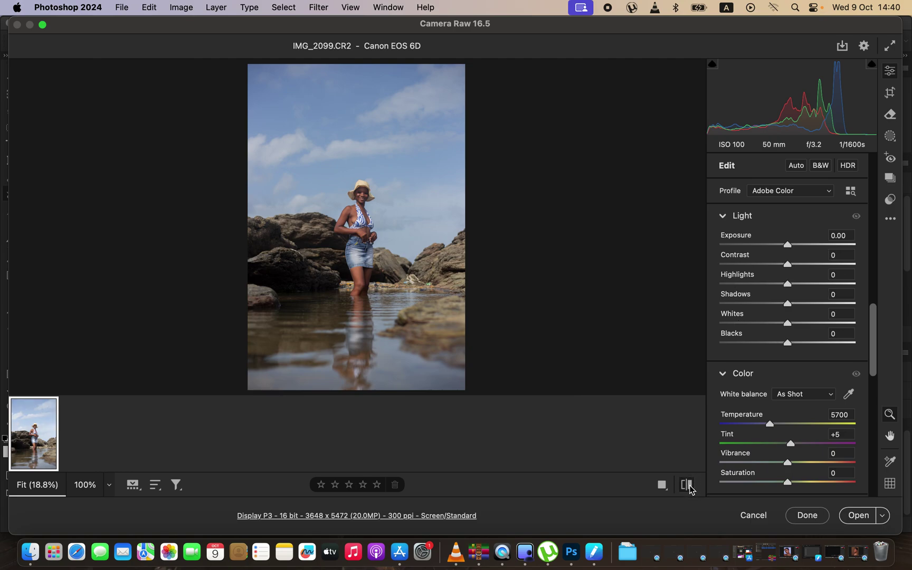
{"action": "left_click", "coordinate": [687, 485]}
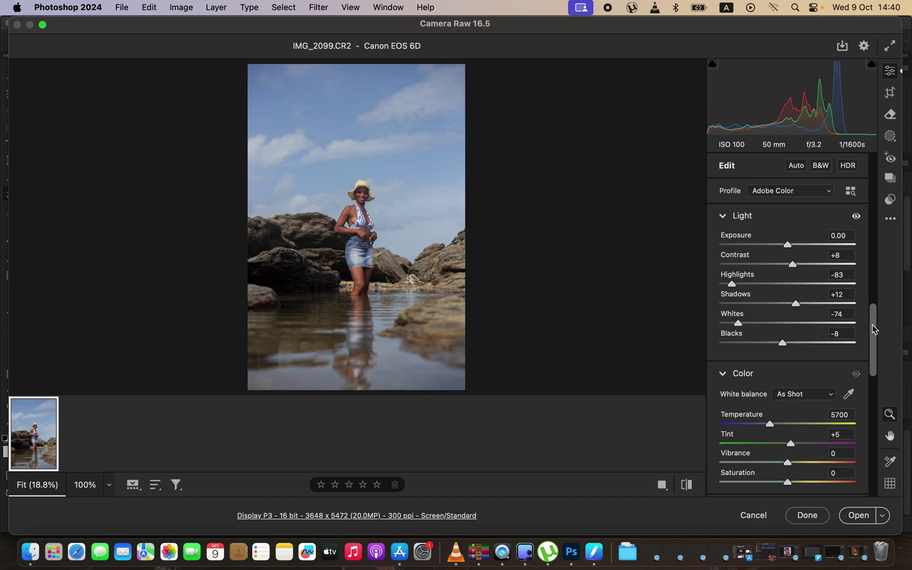
- Try Blues hue values of -58 and +66 in the Color Mixer and reset the hue to 0
{"action": "left_click_drag", "start_coordinate": [874, 355], "coordinate": [878, 301]}
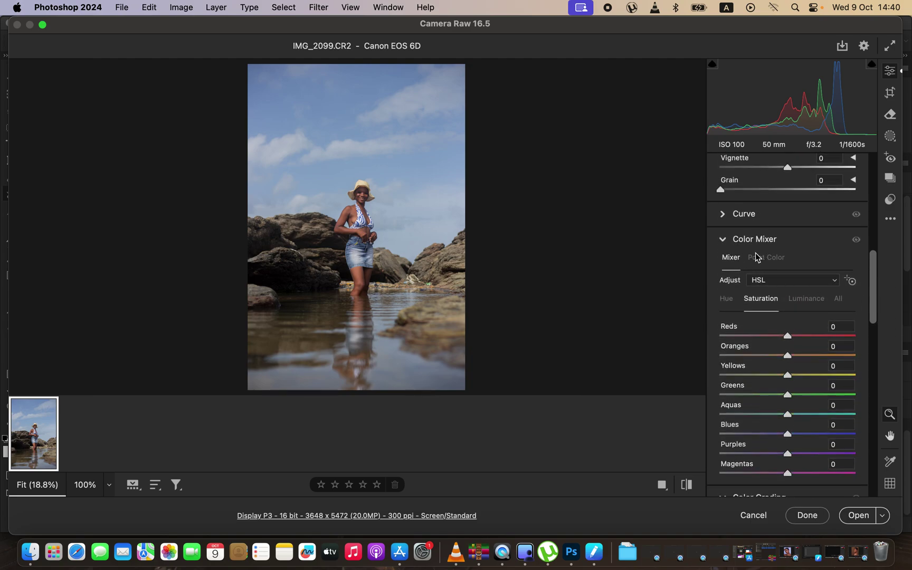
{"action": "left_click", "coordinate": [726, 299]}
{"action": "left_click", "coordinate": [755, 299]}
{"action": "left_click", "coordinate": [808, 298]}
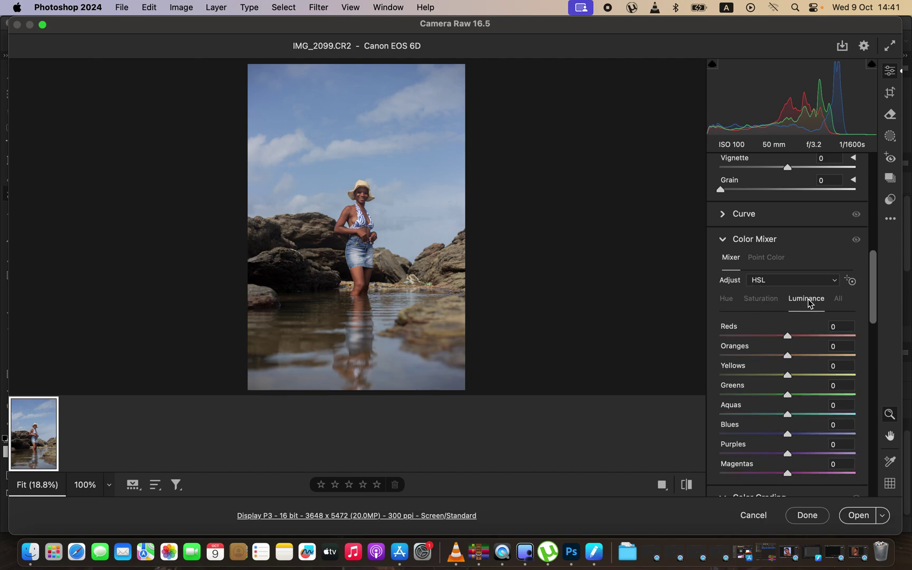
{"action": "left_click", "coordinate": [726, 300]}
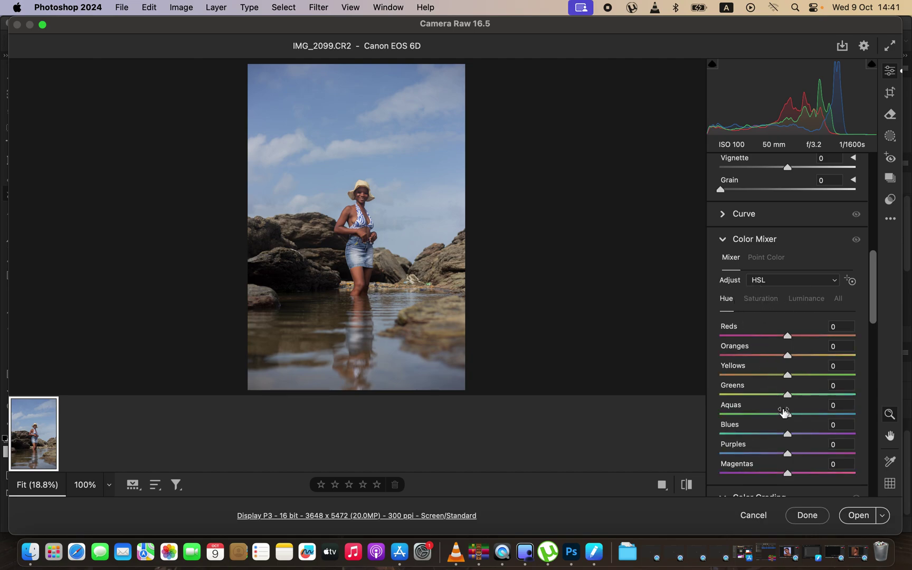
{"action": "left_click", "coordinate": [788, 435]}
{"action": "left_click_drag", "start_coordinate": [788, 437], "coordinate": [749, 434]}
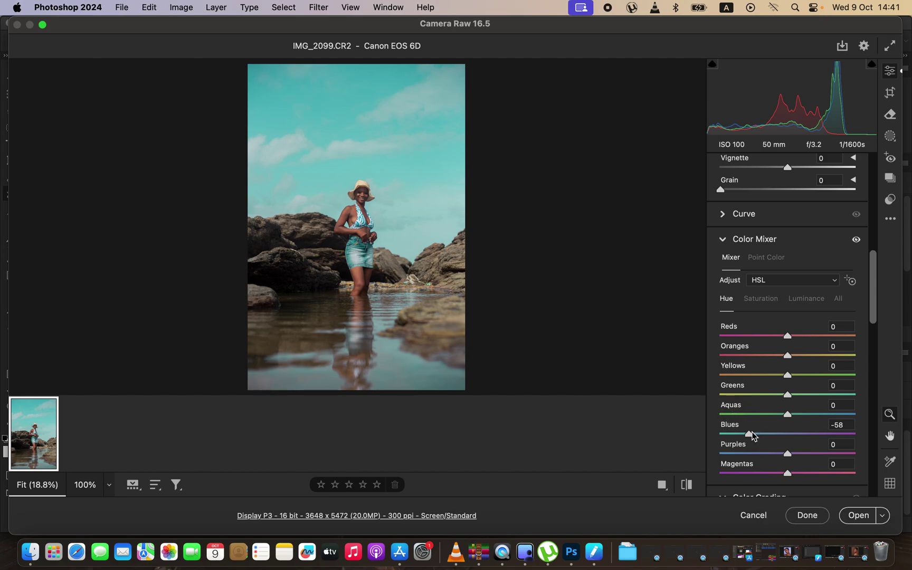
{"action": "left_click_drag", "start_coordinate": [753, 437], "coordinate": [832, 434]}
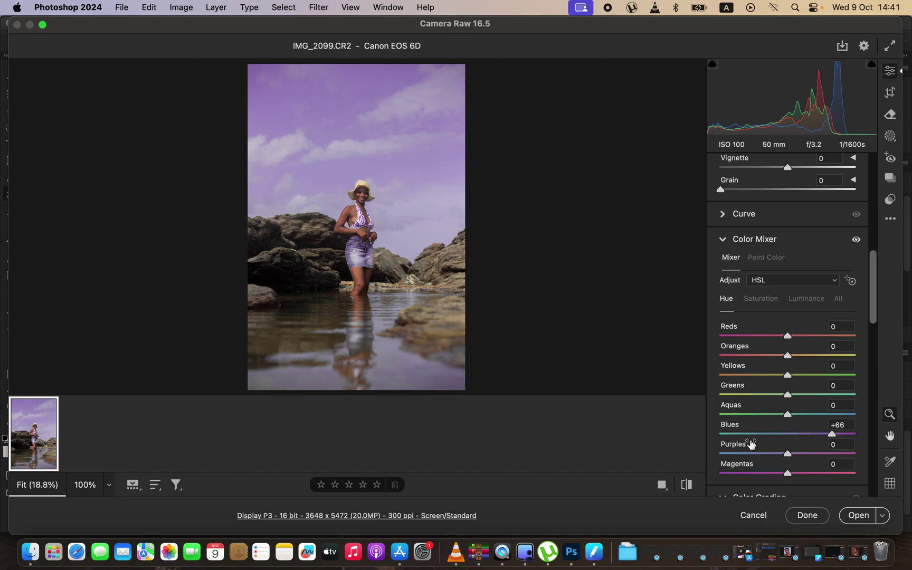
{"action": "double_click", "coordinate": [832, 434]}
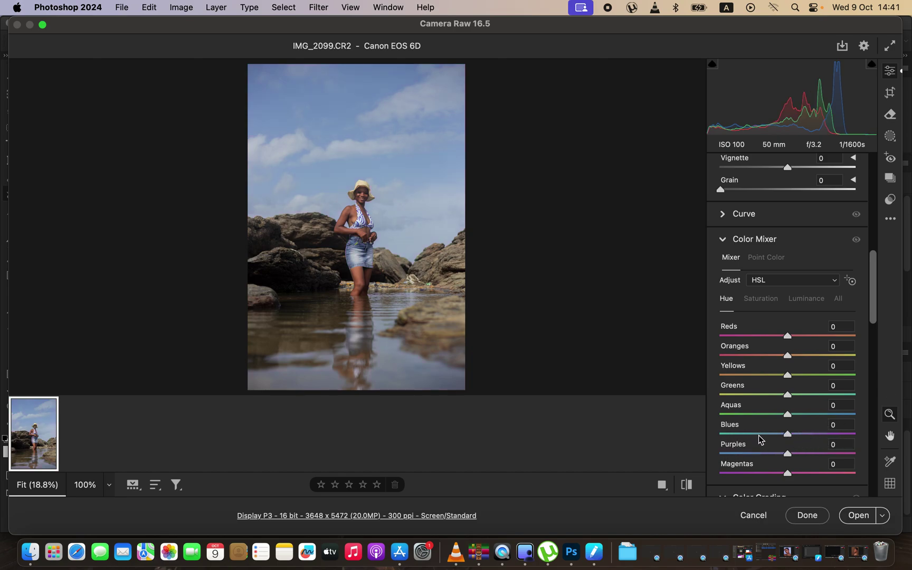
- Try a Blues saturation of -100 and a reduced Blues luminance in the Color Mixer, resetting each to 0
{"action": "left_click", "coordinate": [768, 299]}
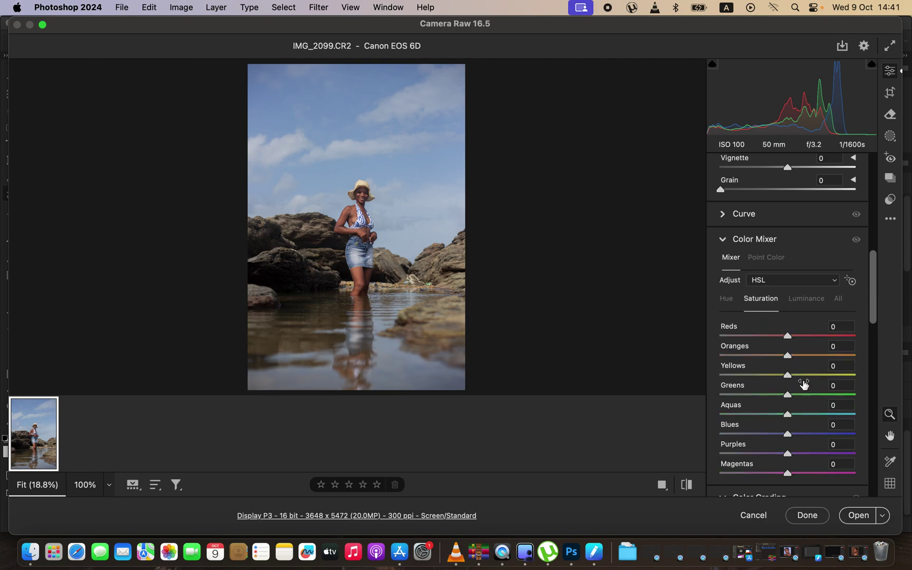
{"action": "left_click_drag", "start_coordinate": [790, 434], "coordinate": [719, 435]}
{"action": "left_click", "coordinate": [729, 426]}
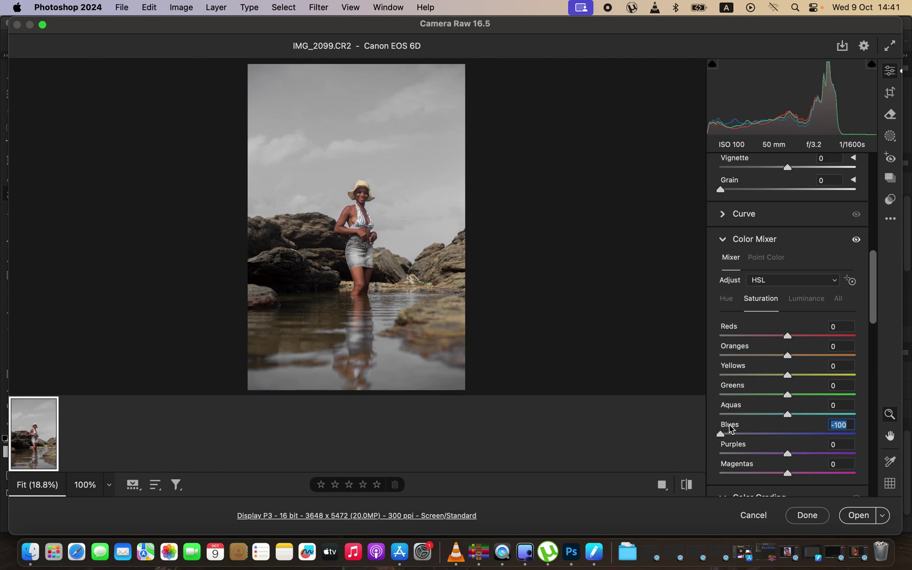
{"action": "double_click", "coordinate": [721, 434]}
{"action": "left_click", "coordinate": [806, 304]}
{"action": "left_click_drag", "start_coordinate": [787, 433], "coordinate": [734, 428]}
{"action": "double_click", "coordinate": [741, 434]}
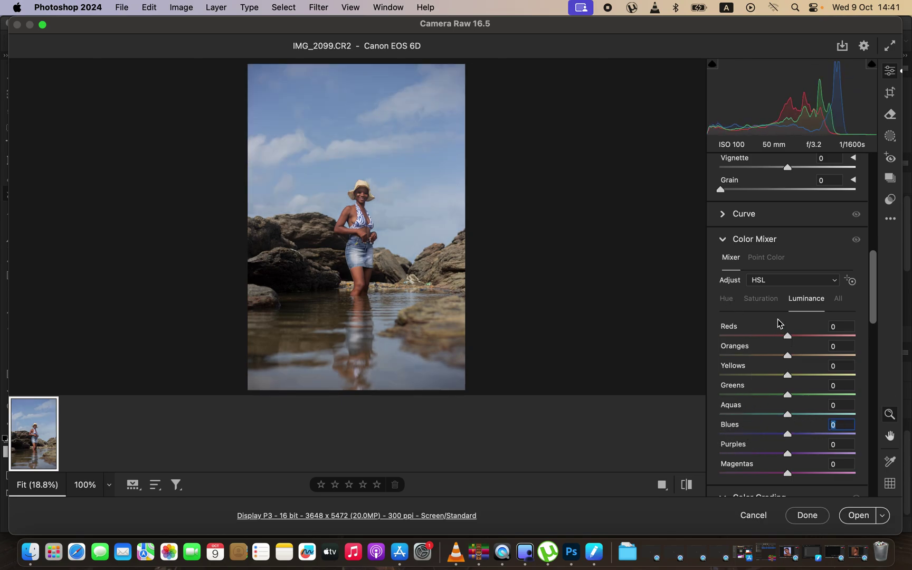
- Set the Color Mixer's Blues luminance to -38 and Blues saturation to +8 to deepen the sky
{"action": "left_click_drag", "start_coordinate": [787, 434], "coordinate": [761, 444]}
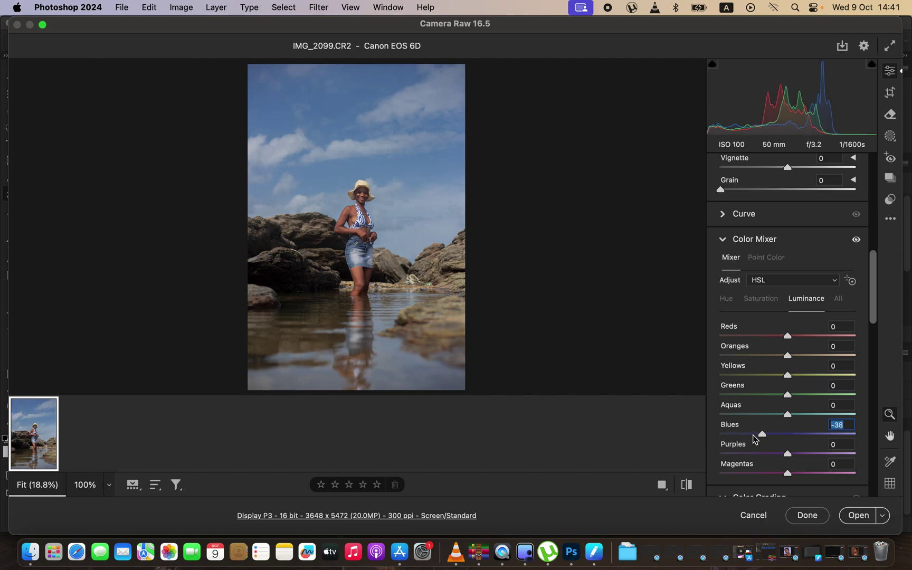
{"action": "left_click", "coordinate": [760, 299]}
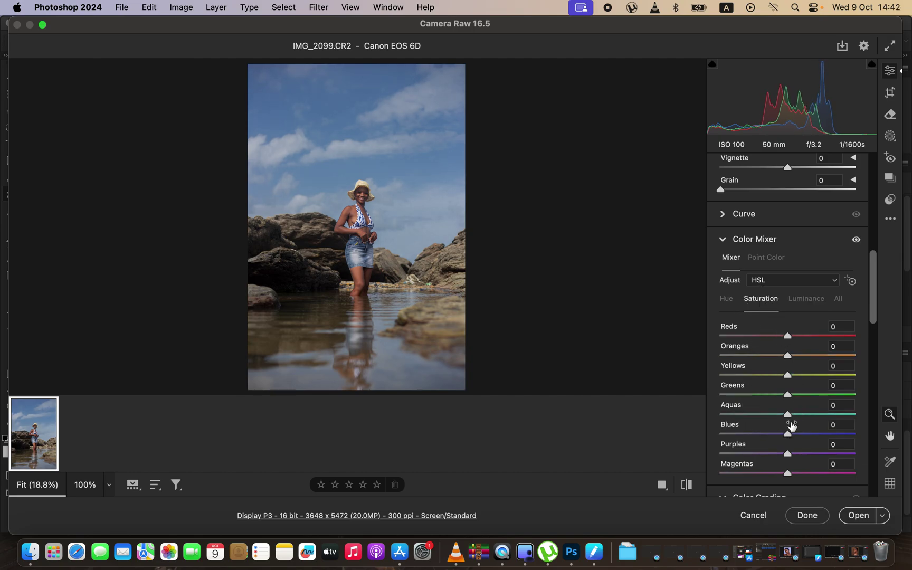
{"action": "left_click_drag", "start_coordinate": [788, 434], "coordinate": [796, 438]}
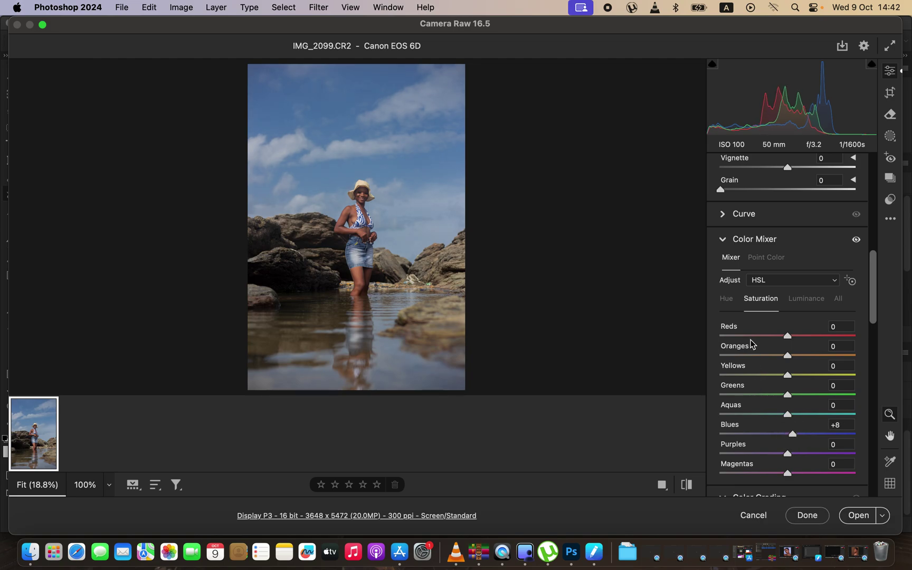
- Shift the Blues hue to -40 for a teal sky and set the Blues saturation to +2
{"action": "left_click", "coordinate": [727, 300]}
{"action": "left_click_drag", "start_coordinate": [789, 436], "coordinate": [762, 439]}
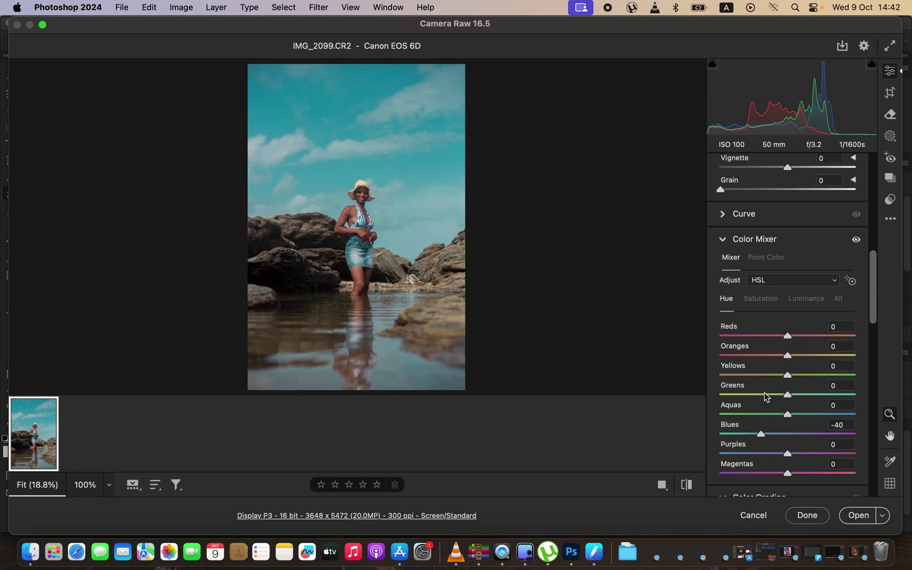
{"action": "left_click", "coordinate": [762, 305]}
{"action": "left_click_drag", "start_coordinate": [796, 434], "coordinate": [788, 436]}
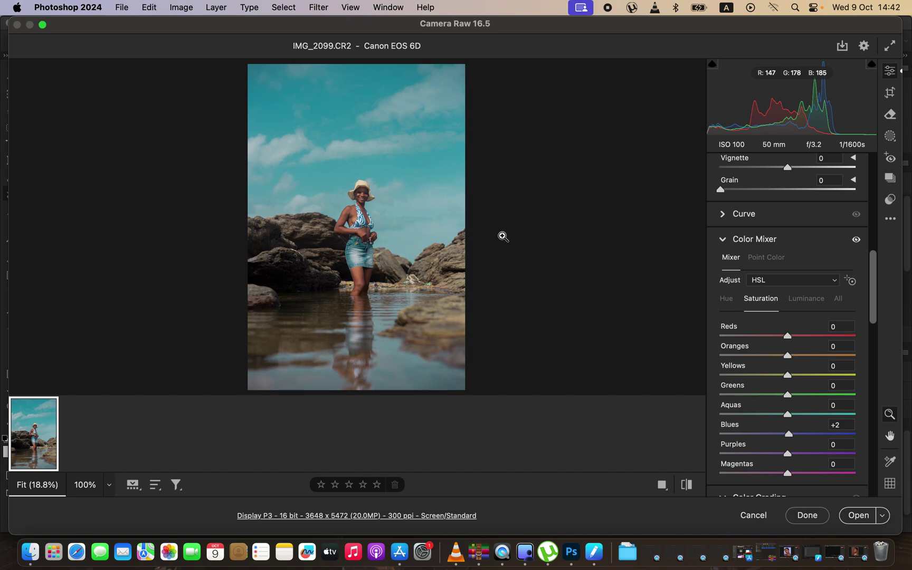
- Set the Blue Primary saturation to +19 in Calibration, compare its effect, and open the developed photo in Photoshop
{"action": "left_click_drag", "start_coordinate": [870, 319], "coordinate": [888, 501]}
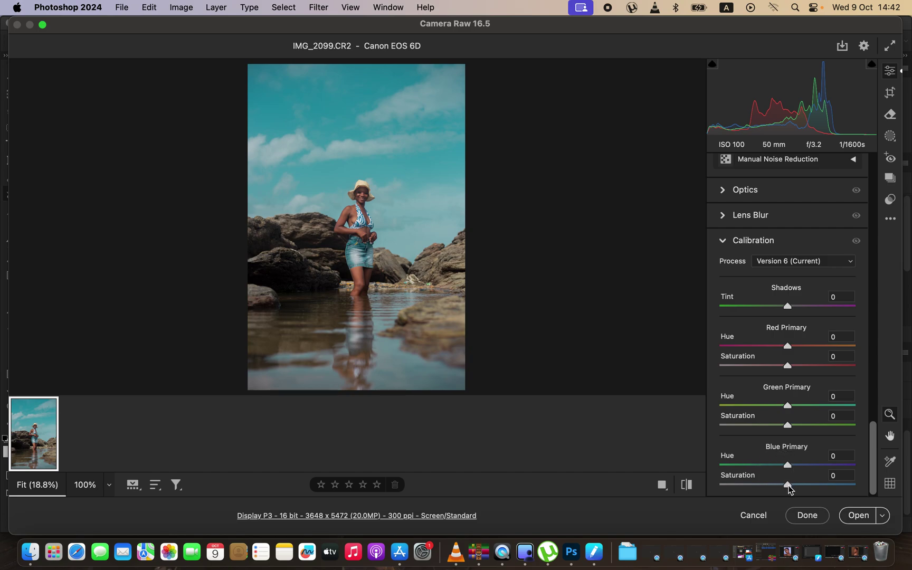
{"action": "mouse_move", "coordinate": [790, 487]}
{"action": "left_mouse_down"}
{"action": "mouse_move", "coordinate": [837, 484]}
{"action": "mouse_move", "coordinate": [803, 490]}
{"action": "left_mouse_up"}
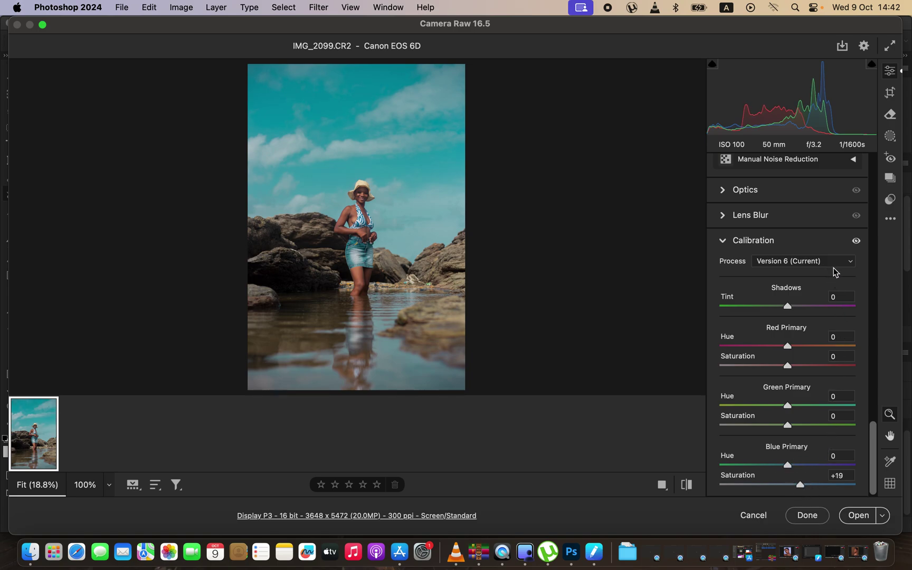
{"action": "left_click", "coordinate": [857, 241]}
{"action": "left_click", "coordinate": [855, 240]}
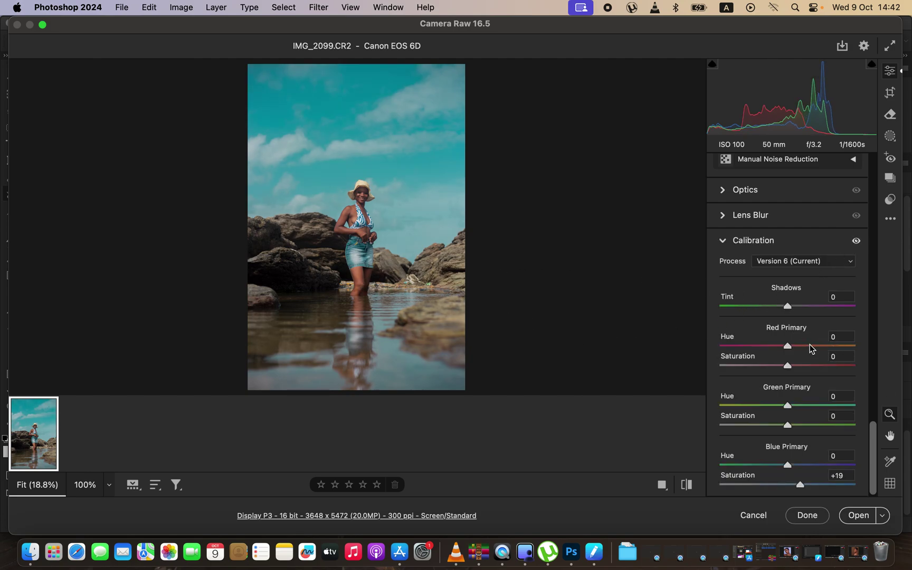
{"action": "left_click", "coordinate": [858, 520]}
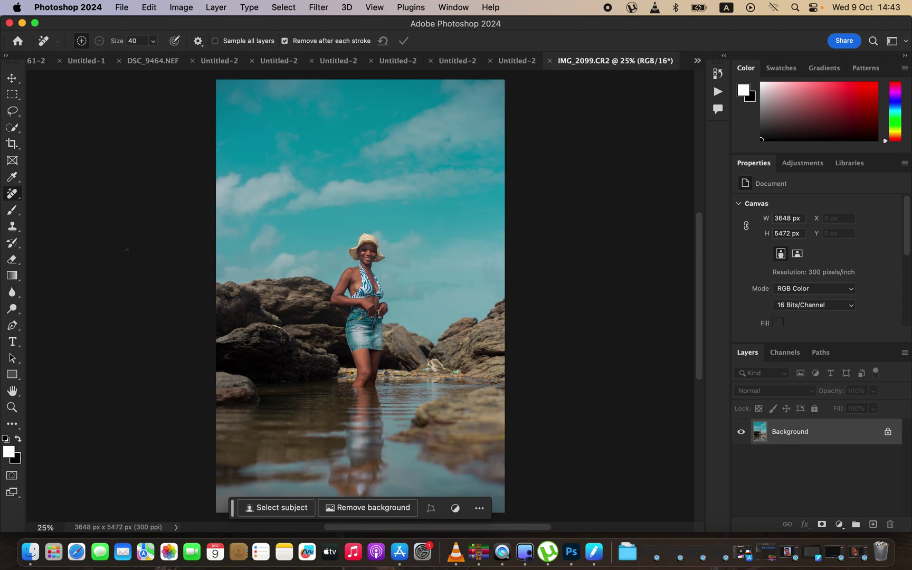
- Crop the photo to the 4 : 5 (8 : 10) ratio around the woman, at about 3008 x 3759 px
{"action": "left_click", "coordinate": [15, 144]}
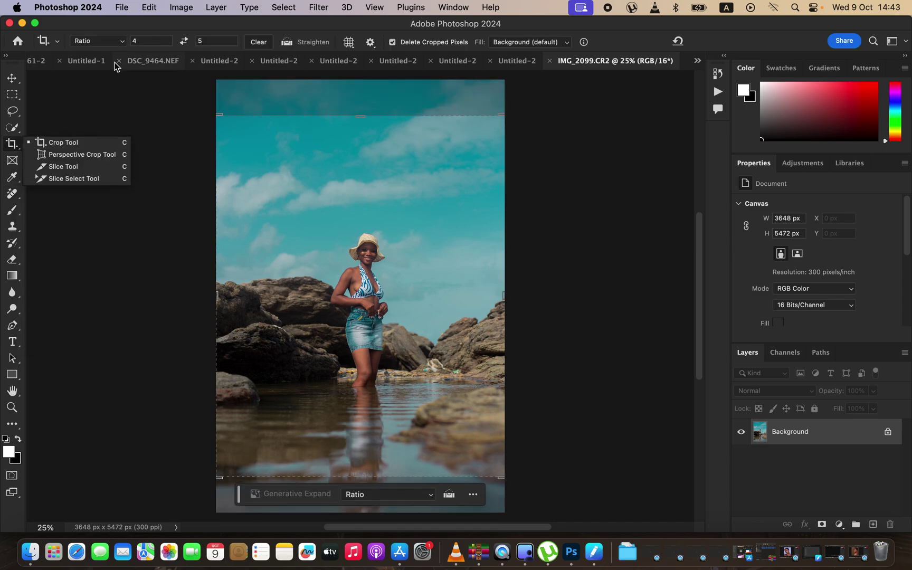
{"action": "left_click", "coordinate": [117, 42]}
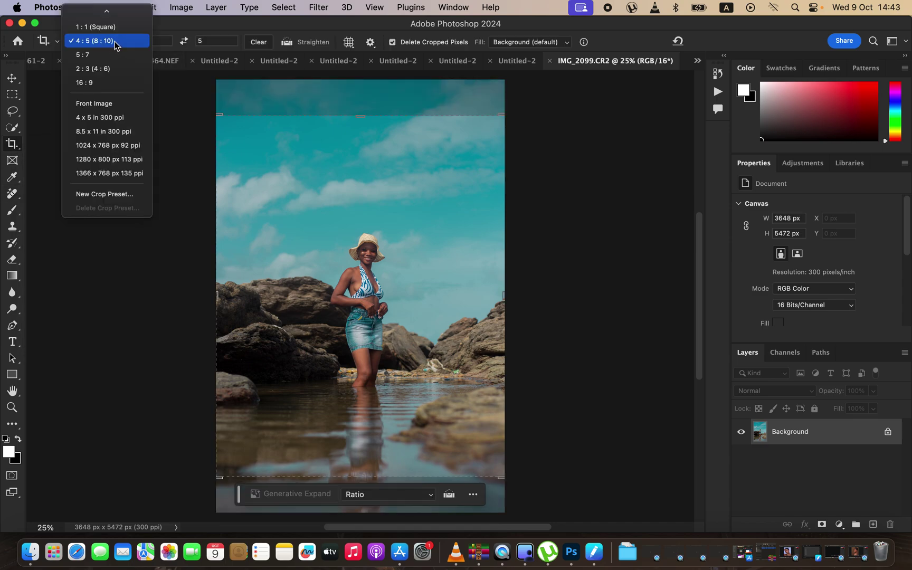
{"action": "left_click", "coordinate": [112, 45]}
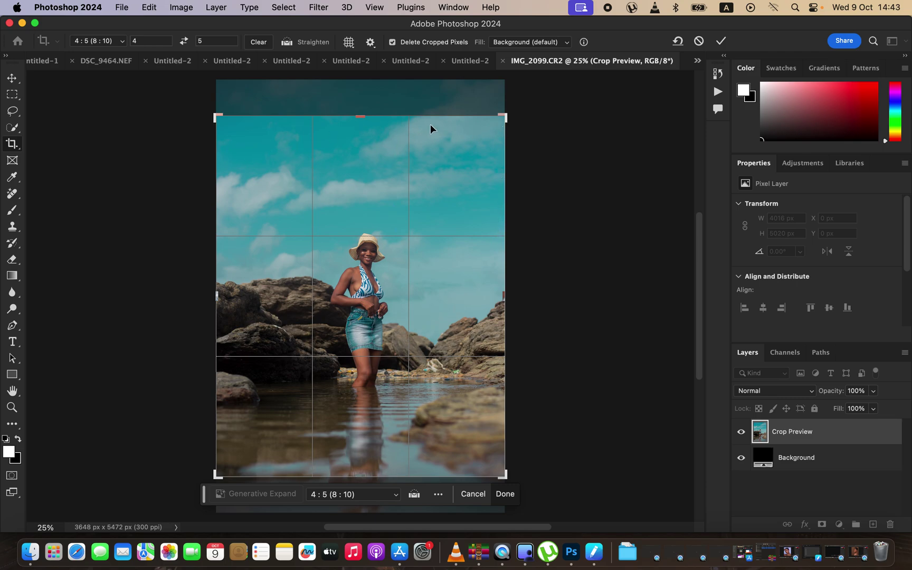
{"action": "left_click_drag", "start_coordinate": [505, 118], "coordinate": [413, 243]}
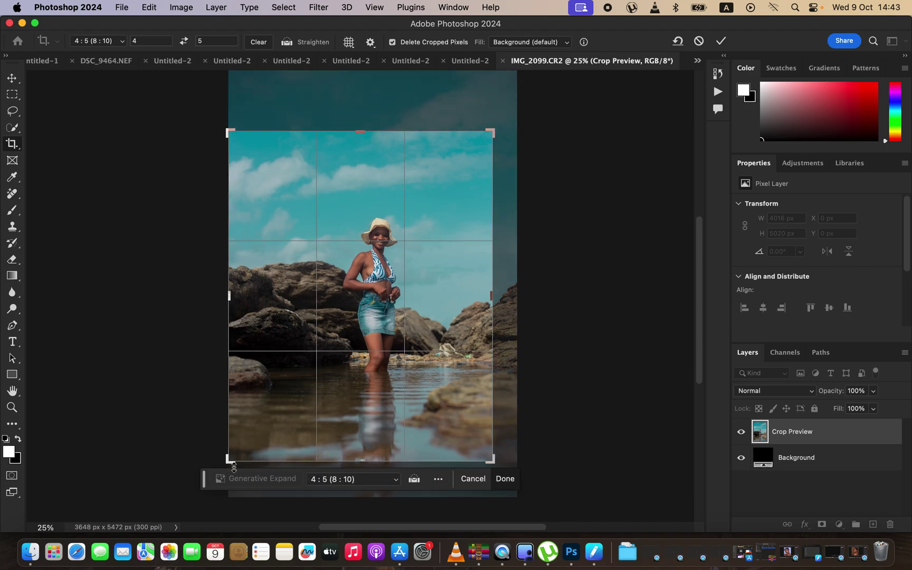
{"action": "left_click_drag", "start_coordinate": [229, 461], "coordinate": [240, 445]}
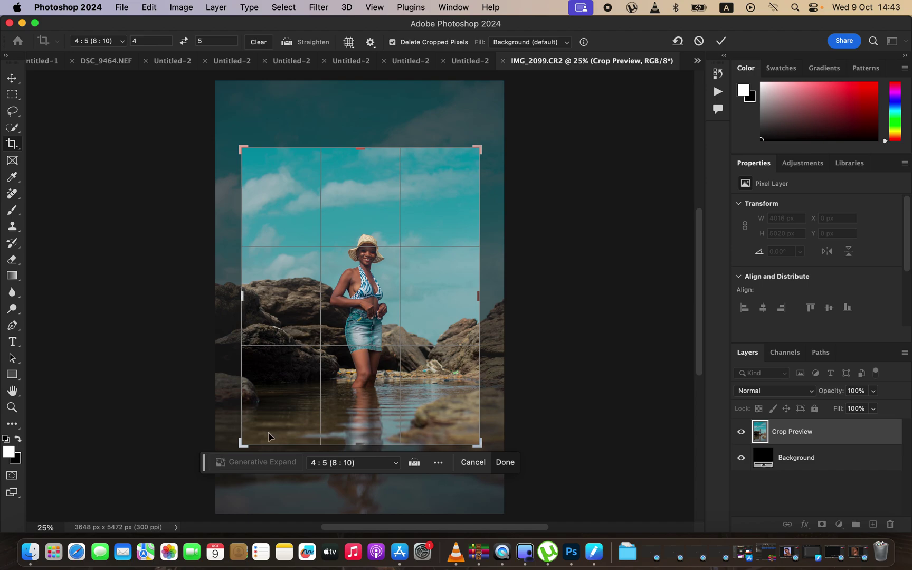
{"action": "key", "text": "Return"}
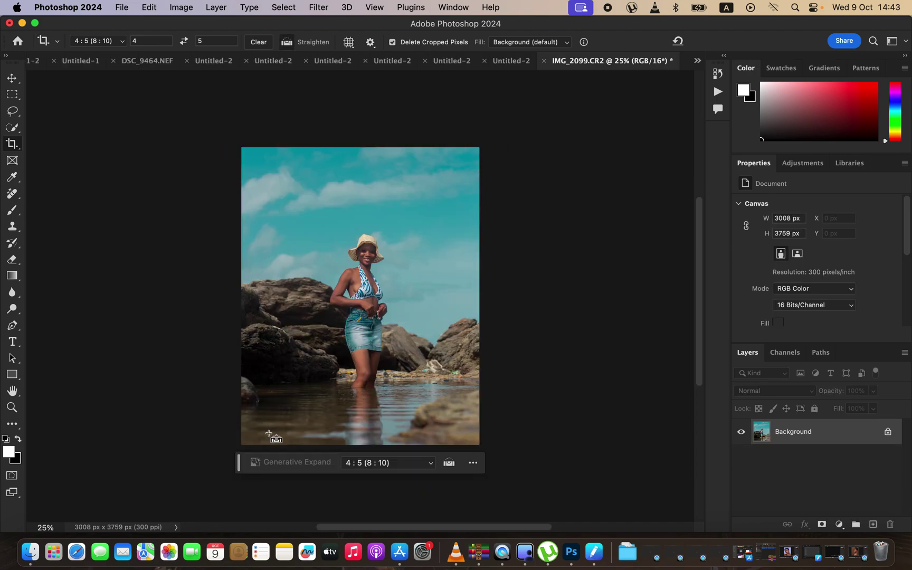
- Activate the Lasso tool and duplicate the Background layer twice to stack two copies above it
{"action": "key", "text": "super+equal"}
{"action": "key", "text": "super+equal"}
{"action": "key", "text": "super+minus"}
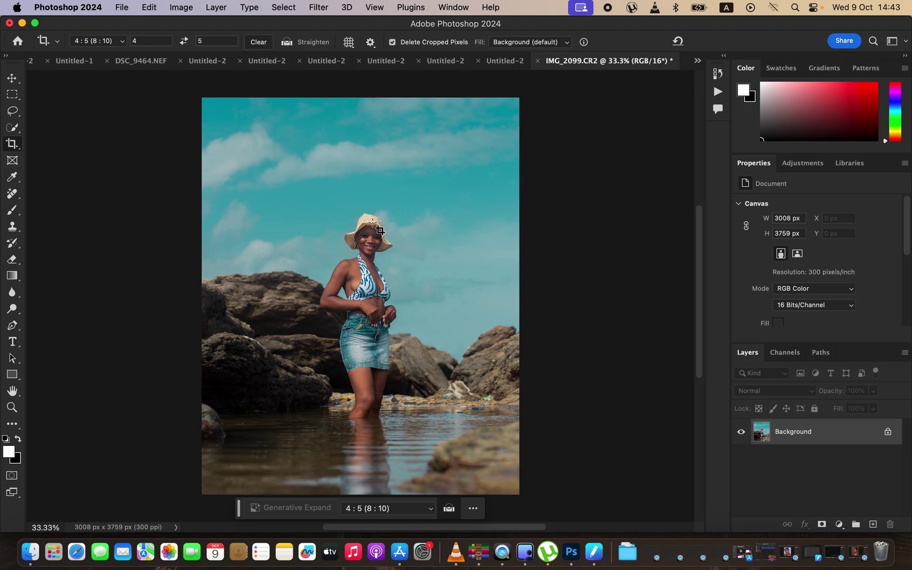
{"action": "left_click", "coordinate": [13, 110]}
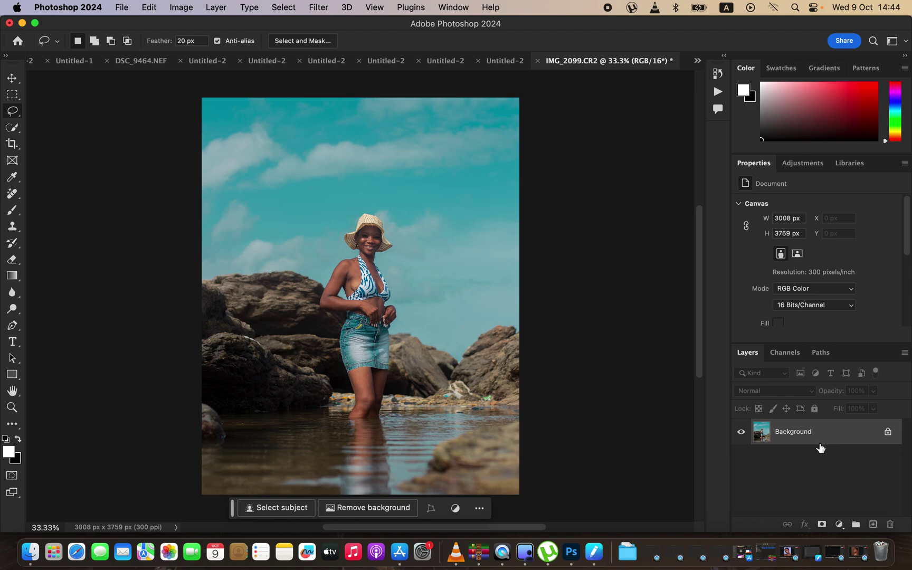
{"action": "key", "text": "super+j"}
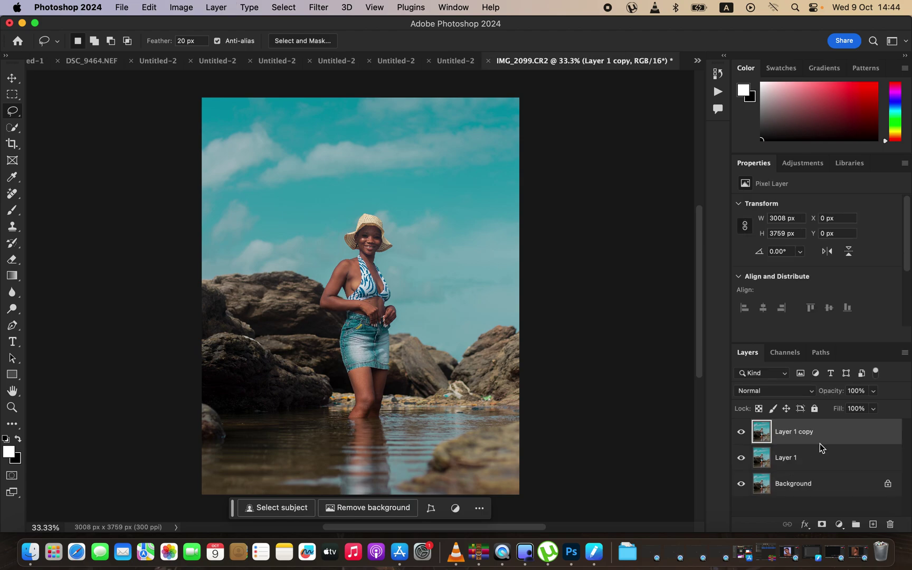
- Rename the lower duplicate layer as low and the upper duplicate layer as high
{"action": "left_click", "coordinate": [787, 459]}
{"action": "double_click", "coordinate": [792, 457]}
{"action": "key", "text": "BackSpace"}
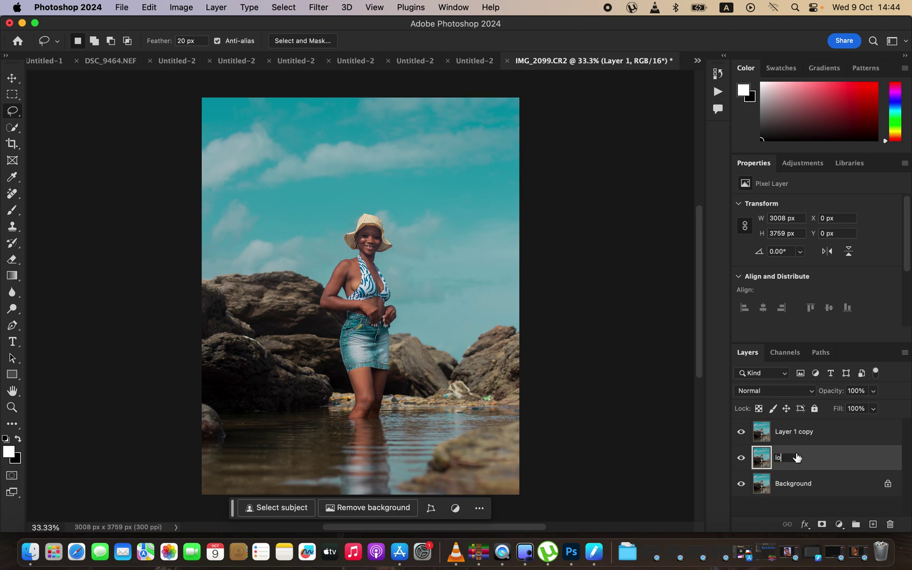
{"action": "key", "text": "Return"}
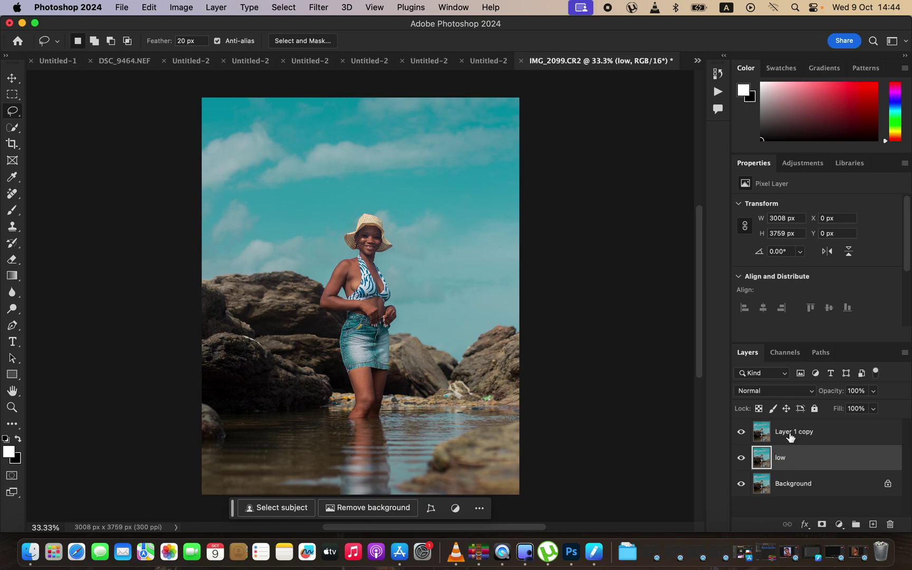
{"action": "double_click", "coordinate": [792, 431]}
{"action": "type", "text": "high"}
{"action": "key", "text": "Return"}
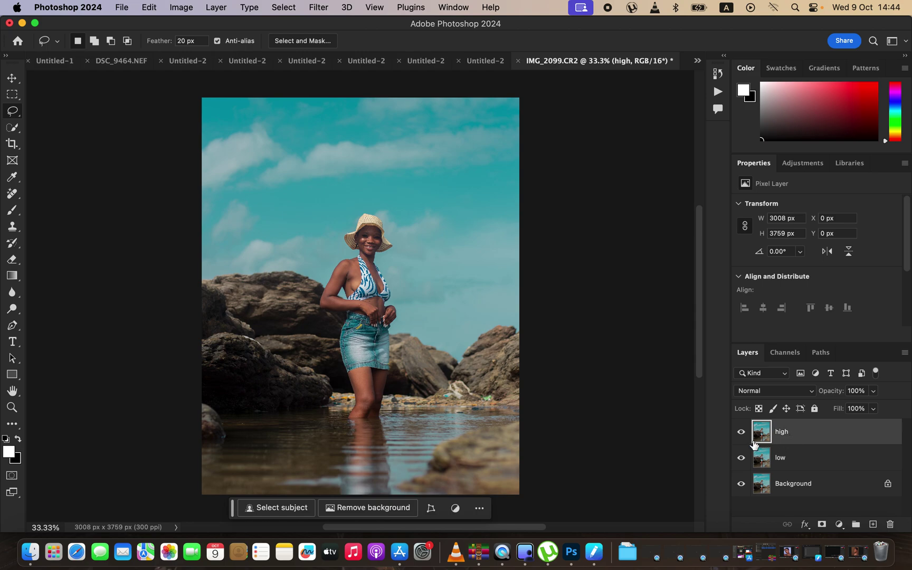
- Hide the high layer and set a Gaussian Blur radius of 2.5 pixels for the low layer
{"action": "left_click", "coordinate": [741, 434]}
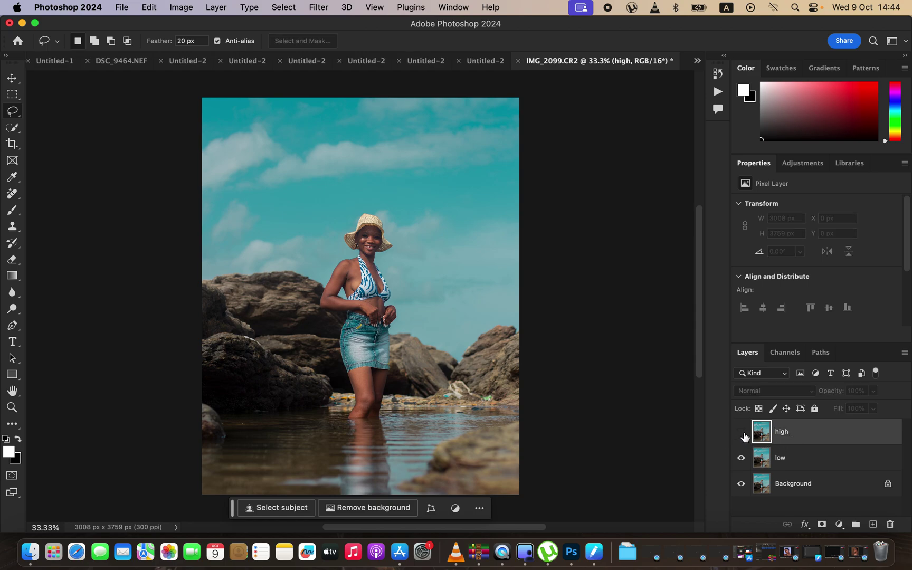
{"action": "left_click", "coordinate": [814, 460]}
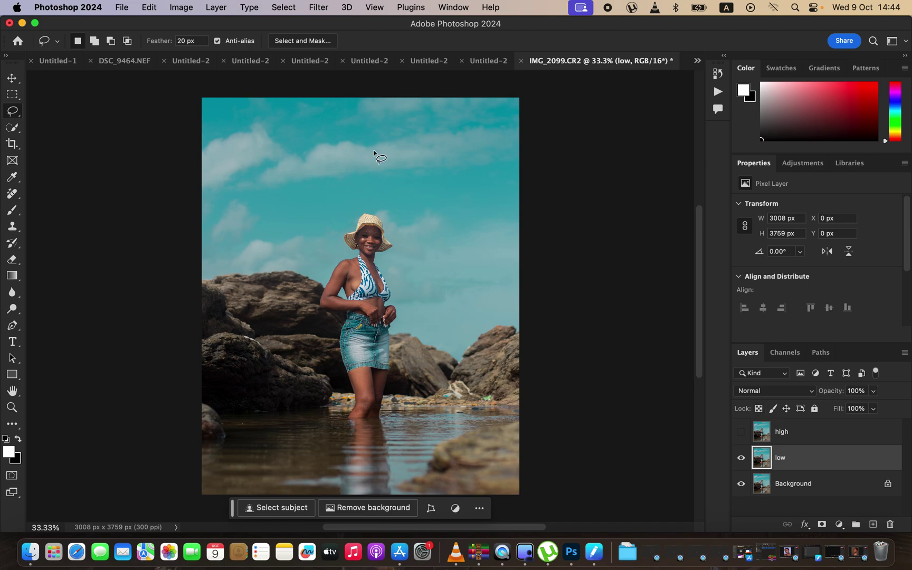
{"action": "left_click", "coordinate": [319, 7]}
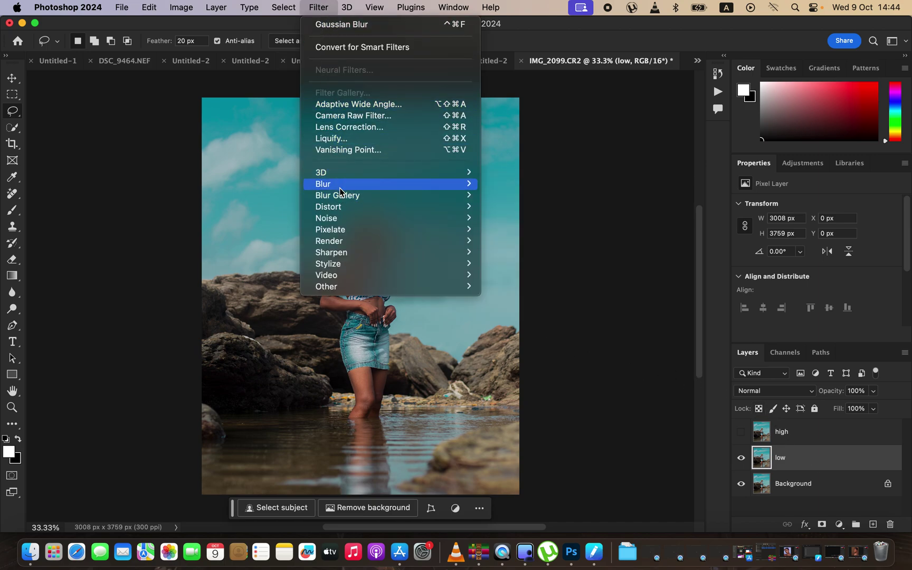
{"action": "mouse_move", "coordinate": [349, 186]}
{"action": "left_click", "coordinate": [538, 233]}
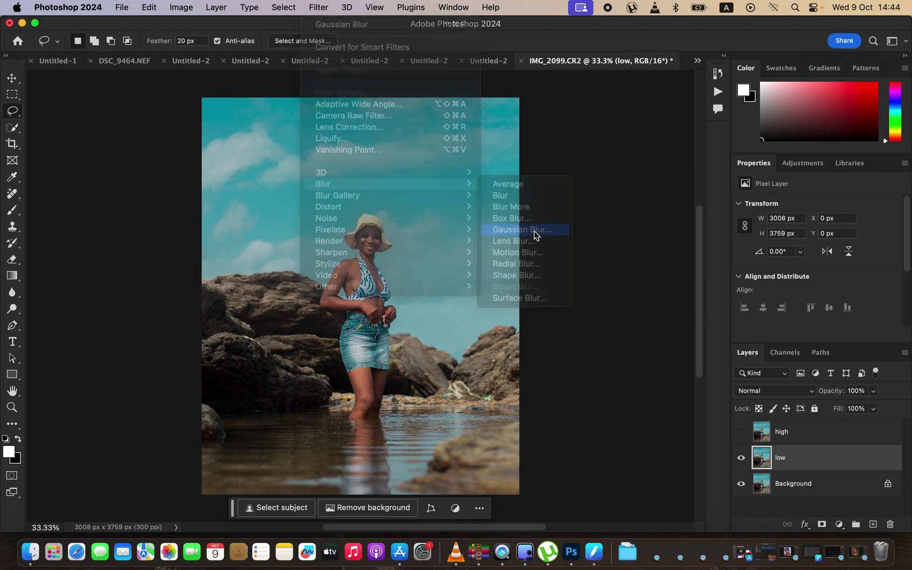
{"action": "left_click_drag", "start_coordinate": [529, 305], "coordinate": [487, 305]}
{"action": "left_click", "coordinate": [368, 239]}
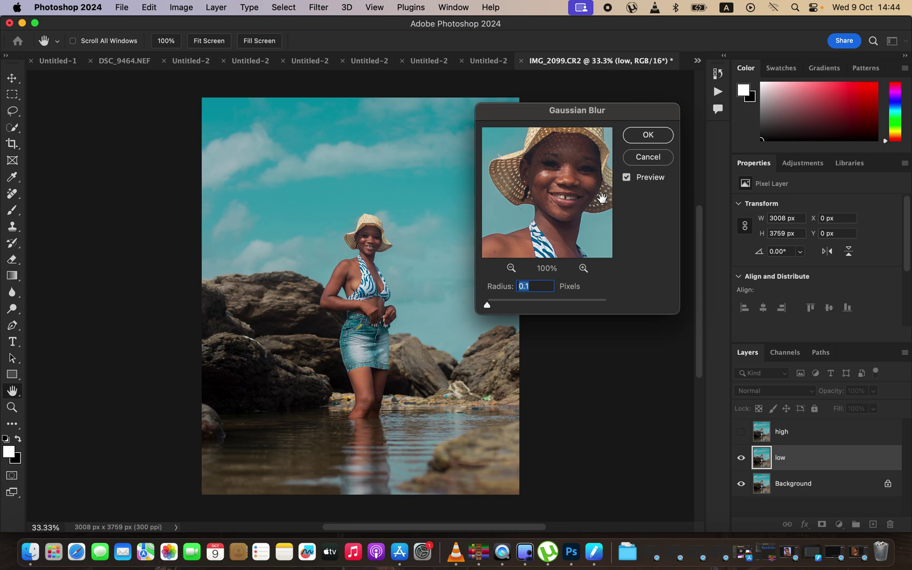
{"action": "left_click", "coordinate": [583, 269]}
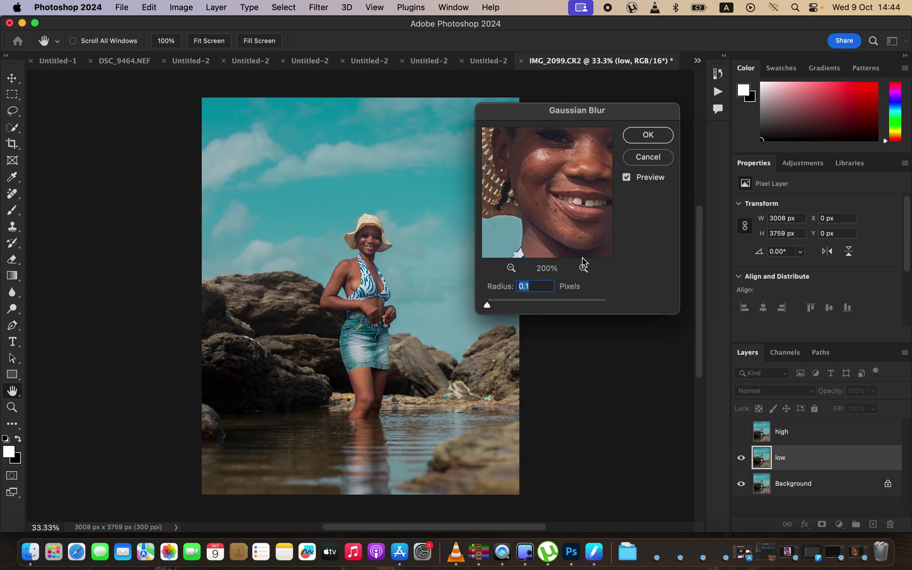
{"action": "left_click_drag", "start_coordinate": [557, 197], "coordinate": [550, 196]}
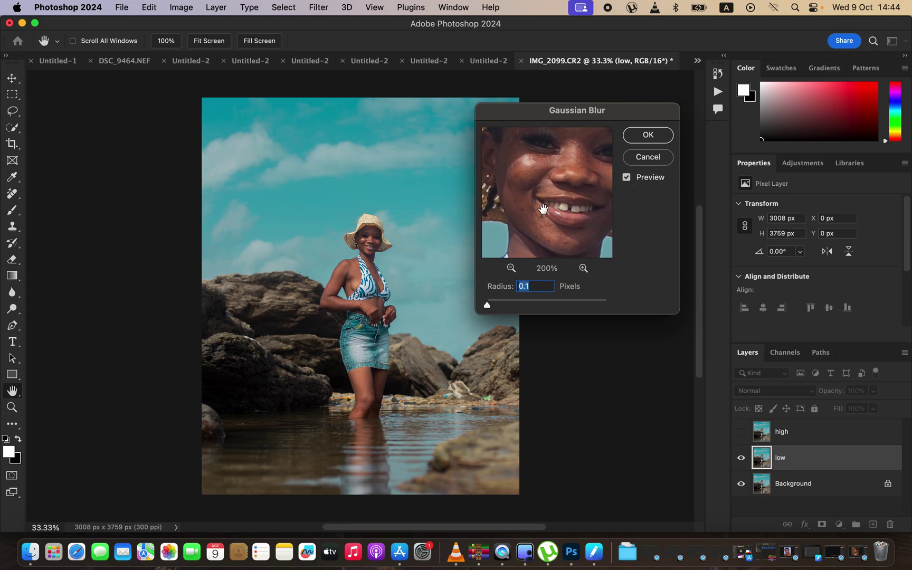
{"action": "left_click_drag", "start_coordinate": [489, 306], "coordinate": [496, 307]}
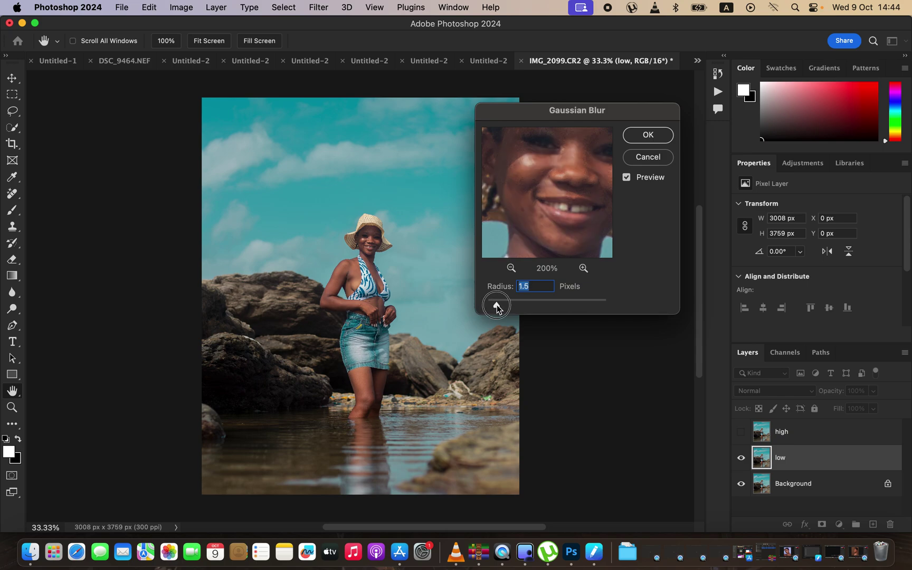
{"action": "left_click_drag", "start_coordinate": [497, 305], "coordinate": [503, 306]}
- Preview the blur on the woman's face, neck and shoulder and apply it to the low layer
{"action": "left_click_drag", "start_coordinate": [560, 210], "coordinate": [557, 159]}
{"action": "left_click_drag", "start_coordinate": [555, 203], "coordinate": [562, 166]}
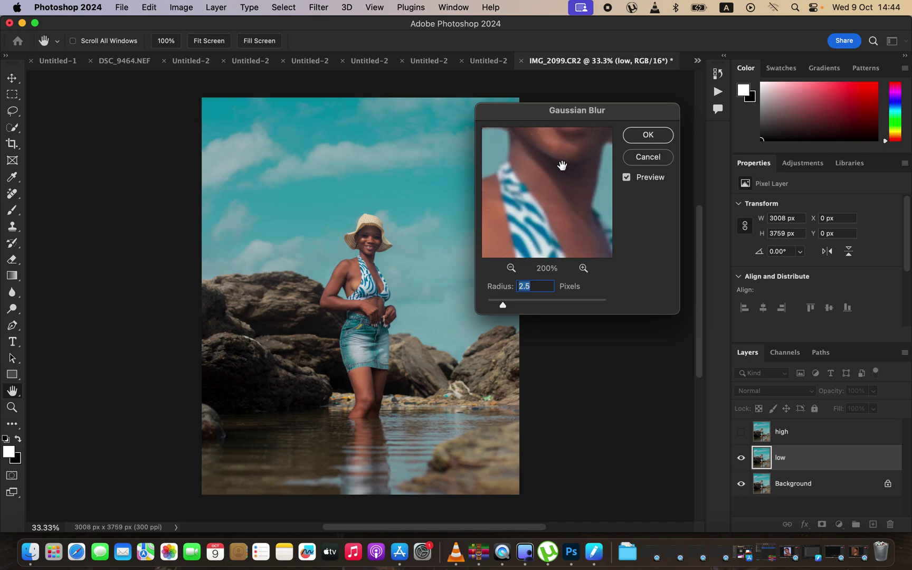
{"action": "left_click_drag", "start_coordinate": [531, 209], "coordinate": [564, 175]}
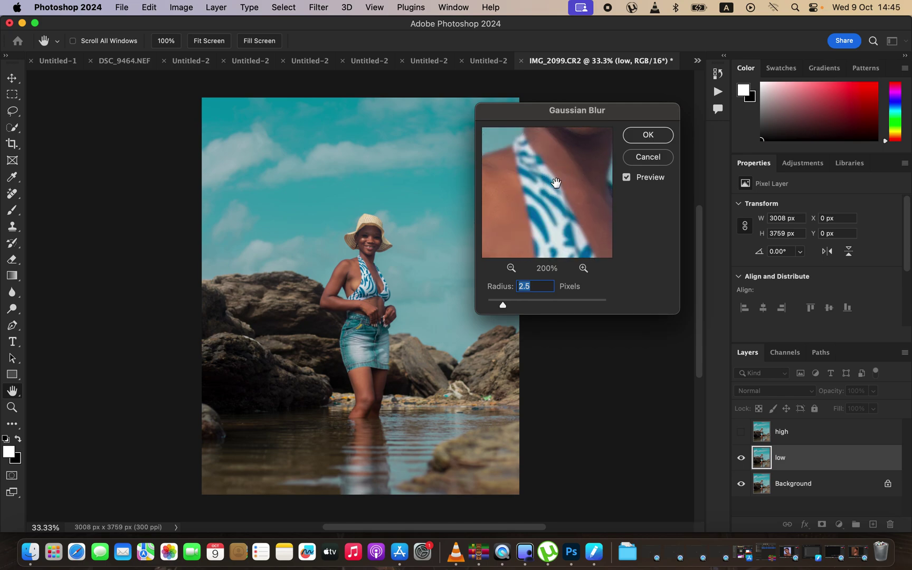
{"action": "left_click", "coordinate": [558, 153]}
{"action": "left_click_drag", "start_coordinate": [558, 154], "coordinate": [550, 211]}
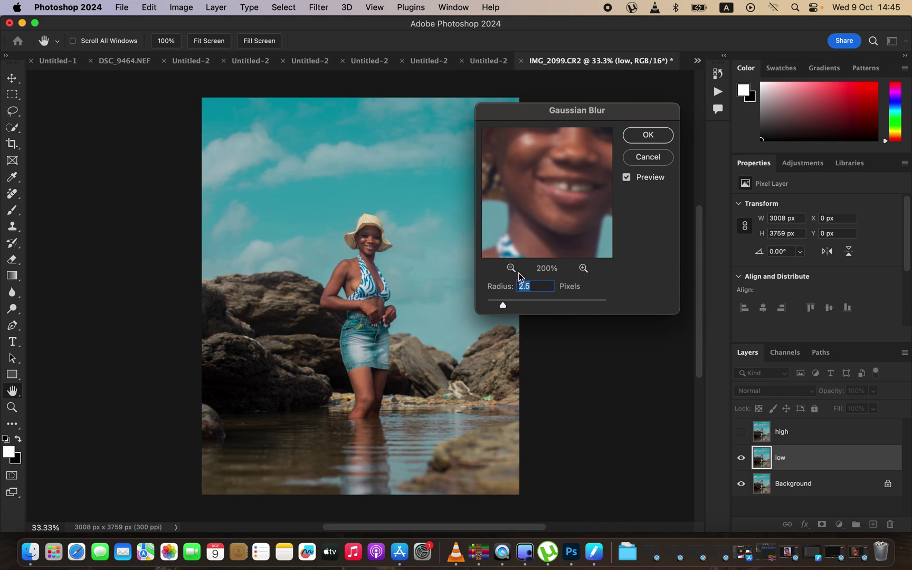
{"action": "left_click", "coordinate": [648, 136]}
{"action": "key", "text": "l"}
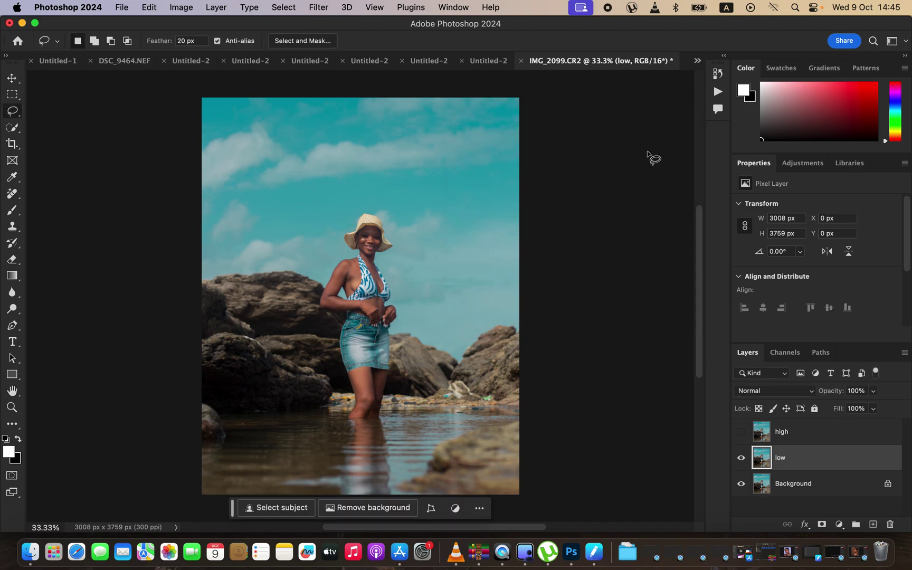
- Set up Apply Image on the high layer with the low layer as source, Add blending, scale 2 and Invert on
{"action": "left_click", "coordinate": [814, 439]}
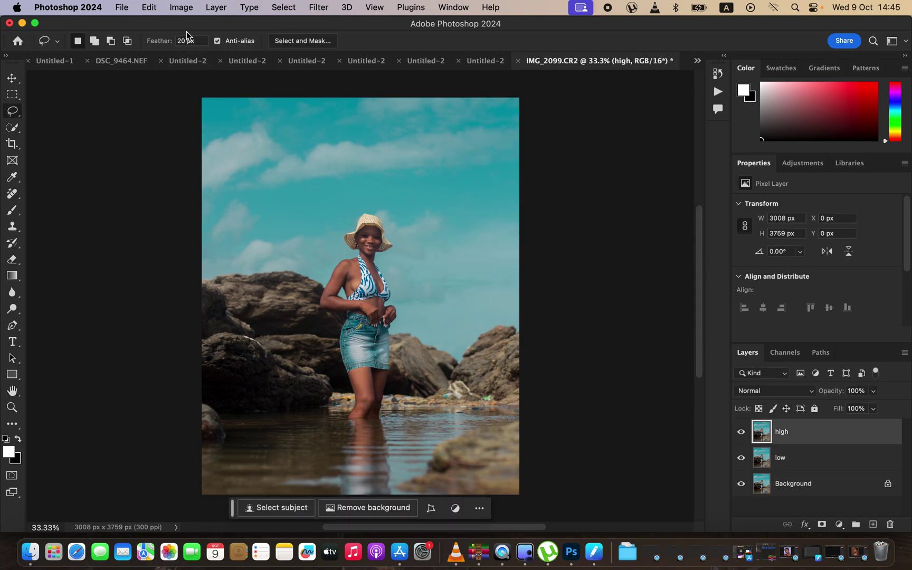
{"action": "left_click", "coordinate": [180, 8]}
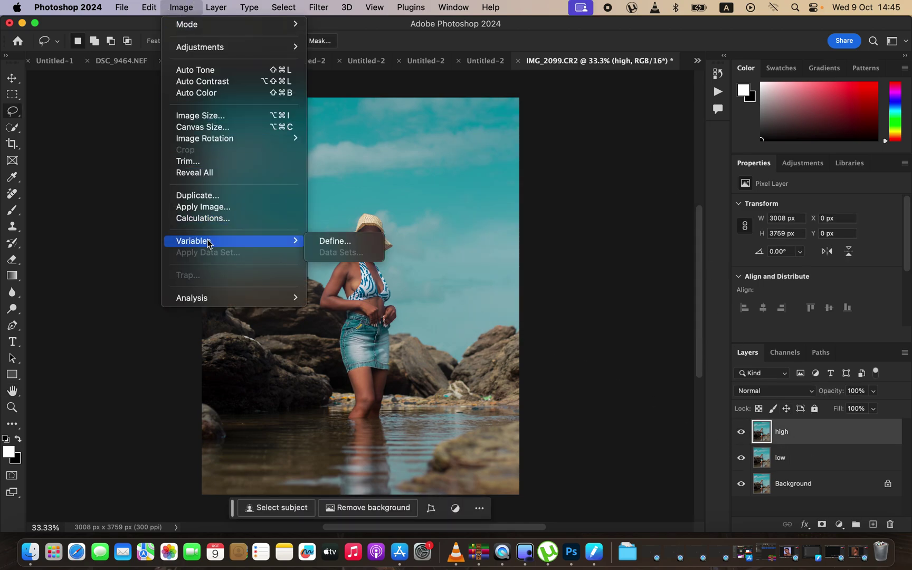
{"action": "left_click", "coordinate": [208, 207]}
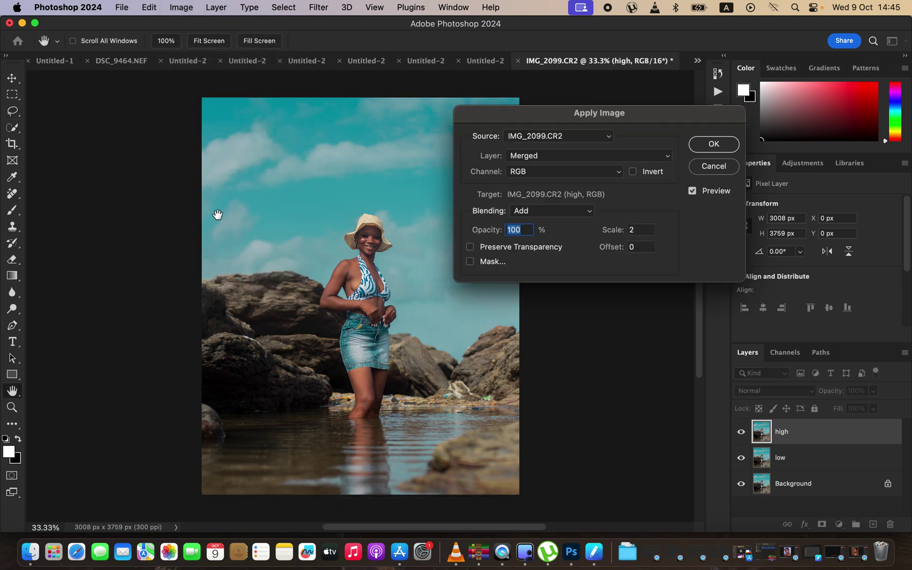
{"action": "left_click_drag", "start_coordinate": [583, 116], "coordinate": [578, 117]}
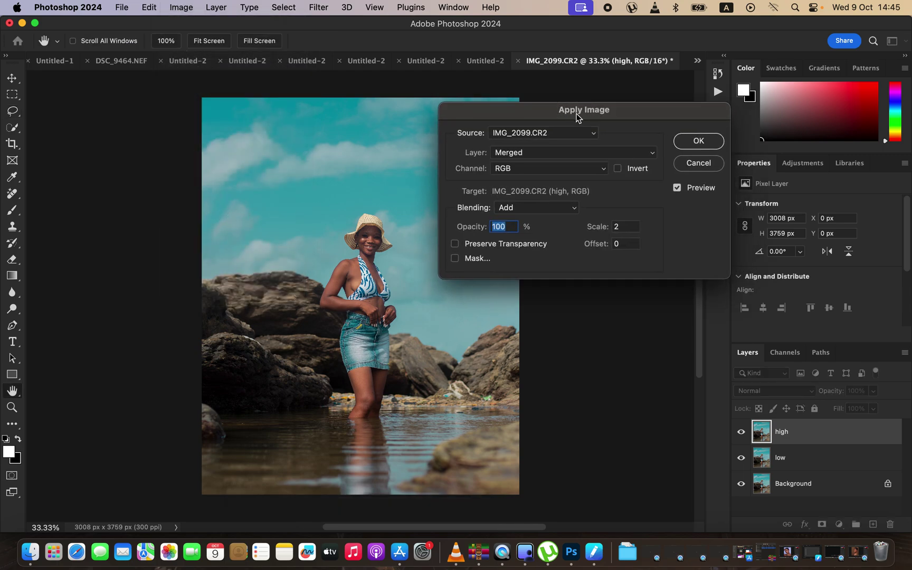
{"action": "left_click", "coordinate": [528, 153]}
{"action": "left_click", "coordinate": [530, 186]}
{"action": "left_click", "coordinate": [515, 211]}
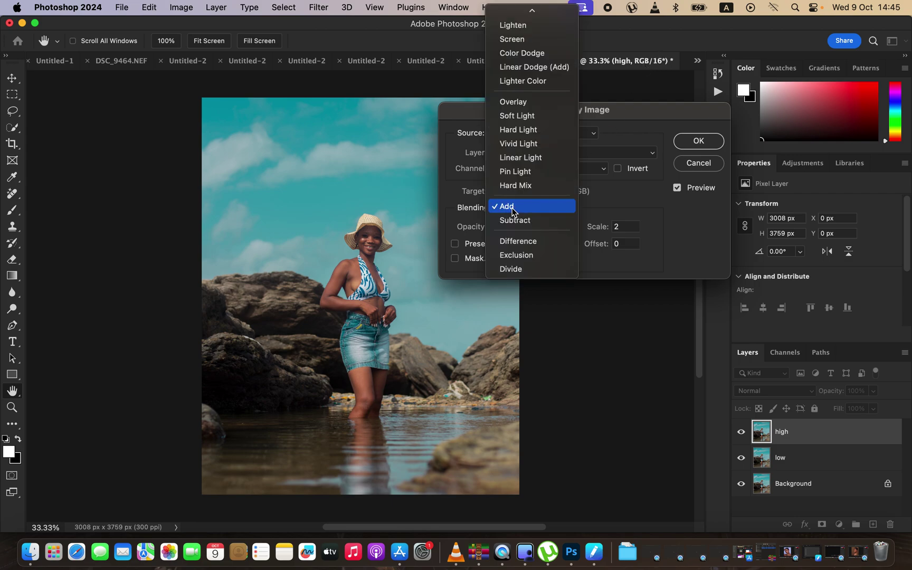
{"action": "left_click", "coordinate": [516, 209]}
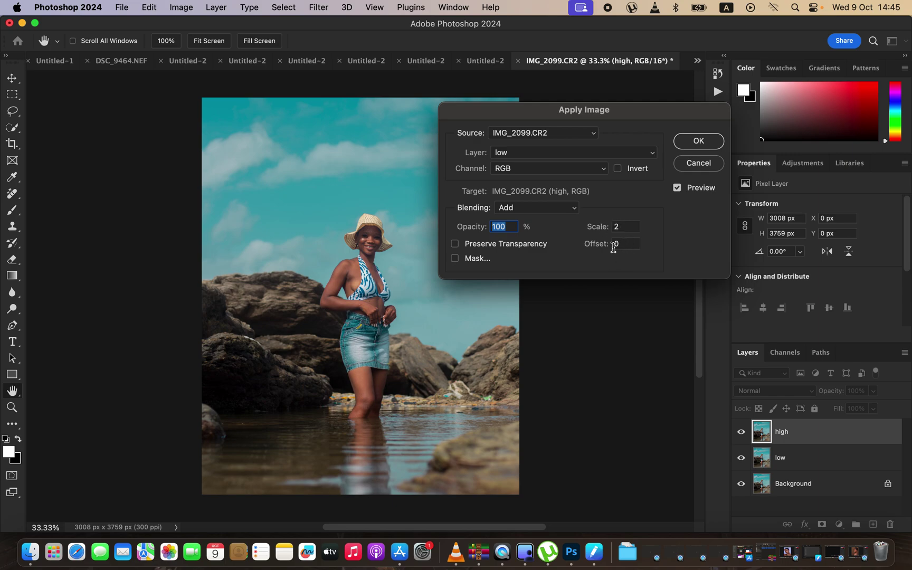
{"action": "left_click", "coordinate": [618, 169]}
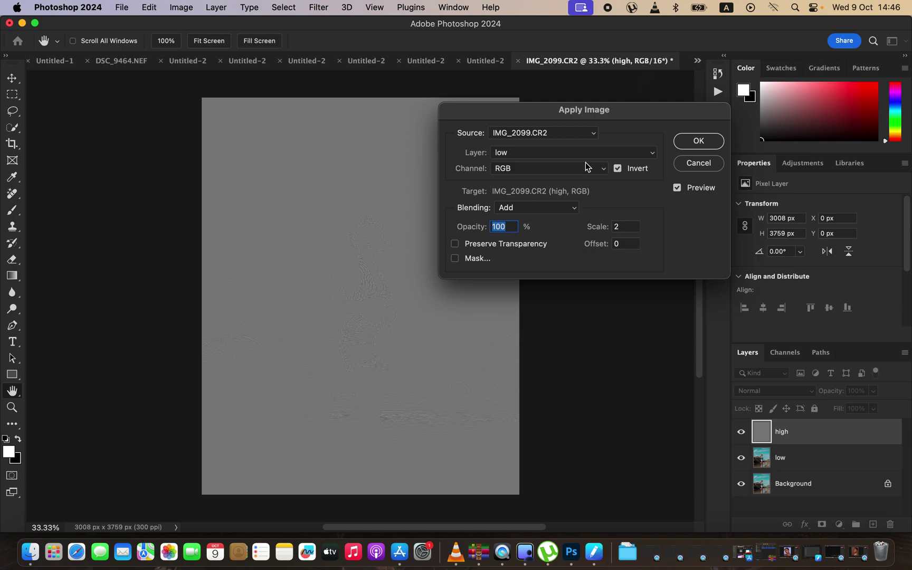
- Try Subtract blending in Apply Image with scale 2, offset 128 and Invert off
{"action": "left_click", "coordinate": [534, 208]}
{"action": "left_click", "coordinate": [533, 224]}
{"action": "mouse_move", "coordinate": [602, 224]}
{"action": "left_mouse_down"}
{"action": "mouse_move", "coordinate": [615, 226]}
{"action": "mouse_move", "coordinate": [601, 222]}
{"action": "left_mouse_up"}
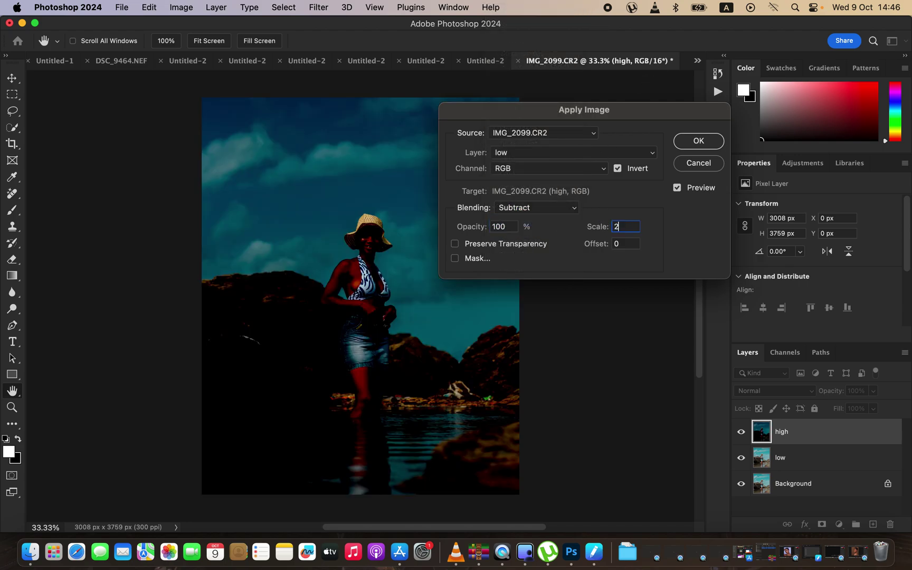
{"action": "type", "text": "2"}
{"action": "key", "text": "Tab"}
{"action": "type", "text": "128"}
{"action": "left_click", "coordinate": [618, 169]}
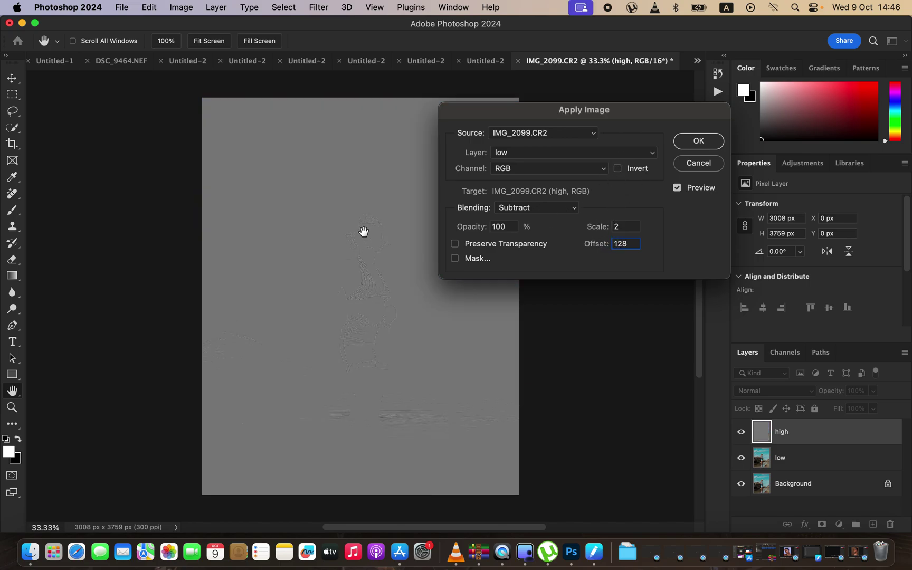
- Apply the inverted low layer to the high layer using Add, scale 2 and offset 0, and open its layer blend mode choices
{"action": "left_click", "coordinate": [528, 208]}
{"action": "left_click", "coordinate": [525, 193]}
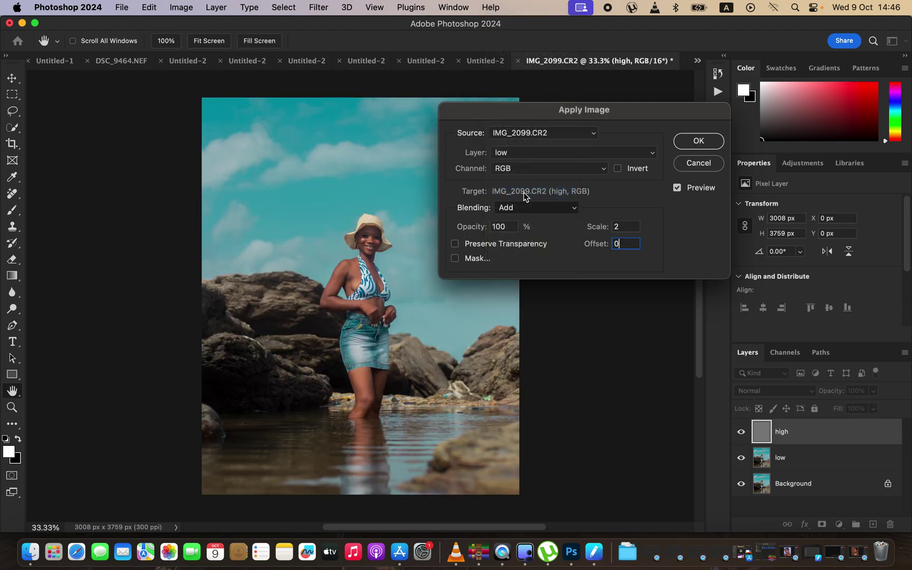
{"action": "left_click", "coordinate": [617, 169]}
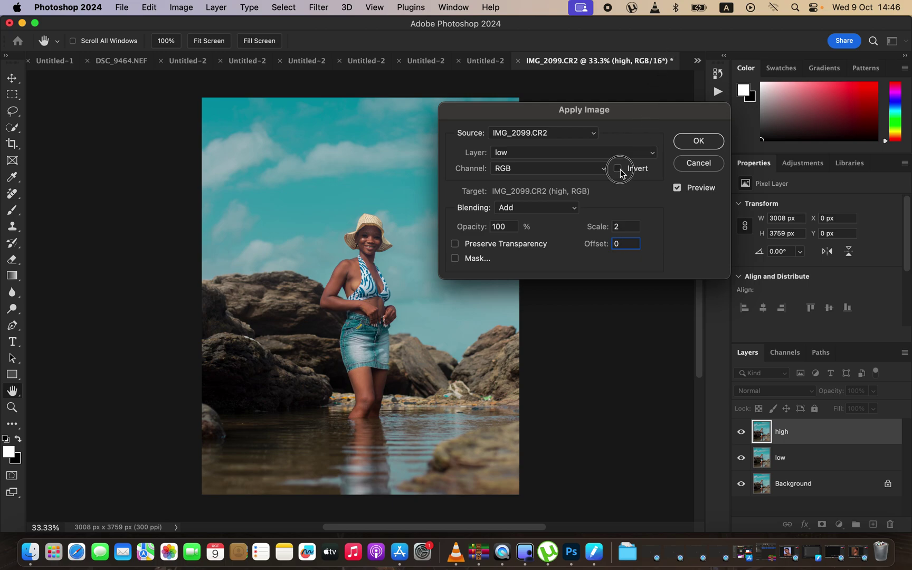
{"action": "left_click", "coordinate": [698, 142]}
{"action": "key", "text": "l"}
{"action": "left_click", "coordinate": [778, 391]}
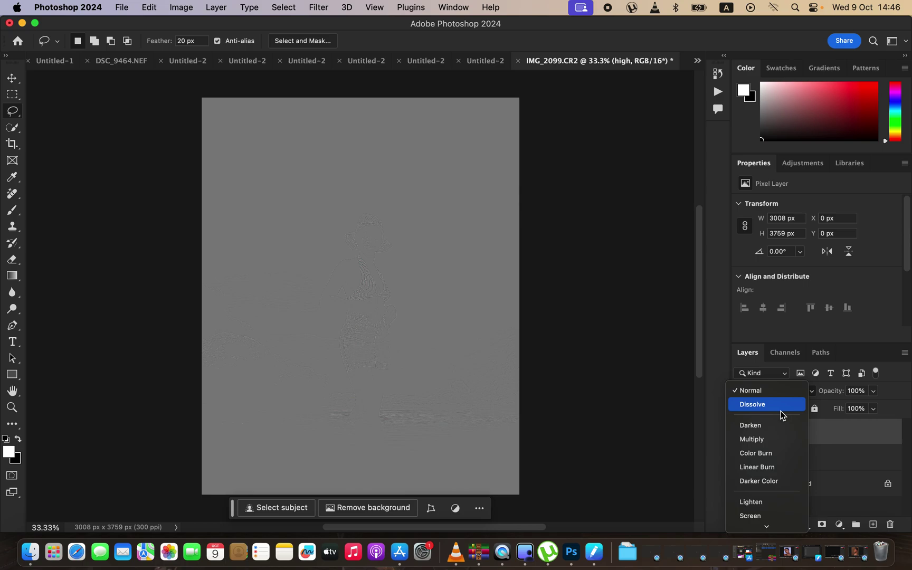
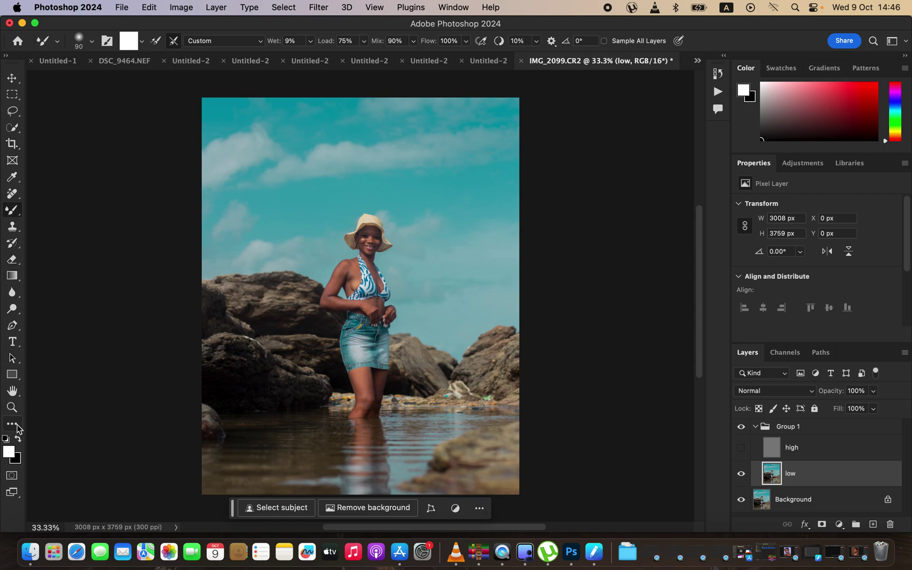
- Check the Mixer Brush tip settings and clean the brush of its loaded white color
{"action": "left_click", "coordinate": [17, 426]}
{"action": "left_click", "coordinate": [92, 42]}
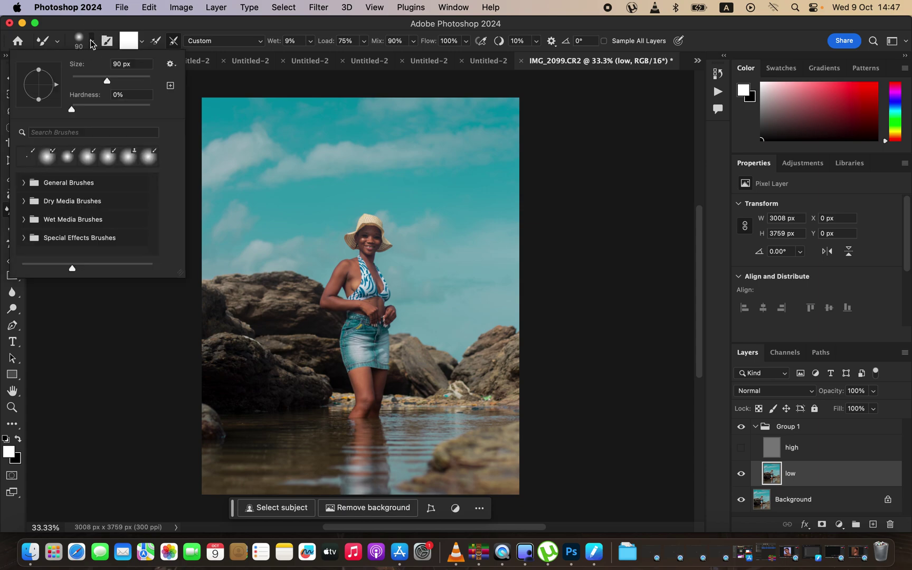
{"action": "left_click", "coordinate": [91, 42]}
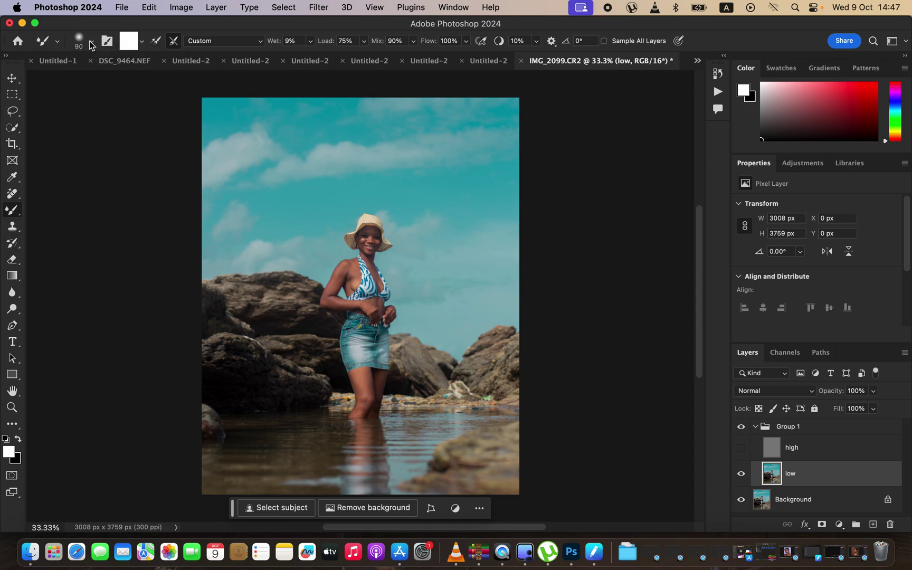
{"action": "left_click", "coordinate": [142, 42]}
{"action": "left_click", "coordinate": [144, 70]}
- Smooth the skin of the woman's shoulder, bent arm and side on the low layer with a 70 px Mixer Brush
{"action": "key", "text": "super+equal"}
{"action": "key", "text": "super+equal"}
{"action": "key", "text": "super+equal"}
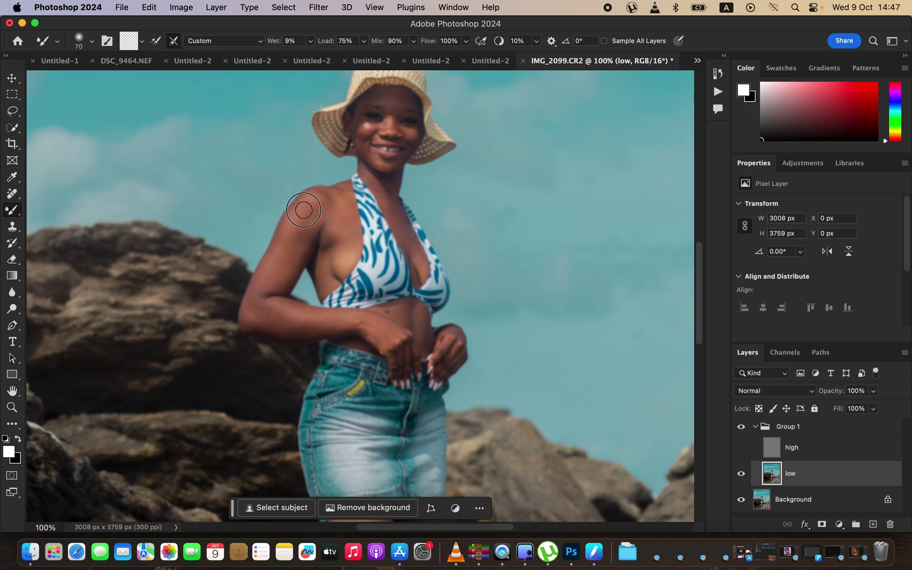
{"action": "mouse_move", "coordinate": [309, 202]}
{"action": "left_mouse_down"}
{"action": "mouse_move", "coordinate": [269, 273]}
{"action": "mouse_move", "coordinate": [310, 222]}
{"action": "mouse_move", "coordinate": [299, 245]}
{"action": "mouse_move", "coordinate": [314, 202]}
{"action": "mouse_move", "coordinate": [288, 270]}
{"action": "left_mouse_up"}
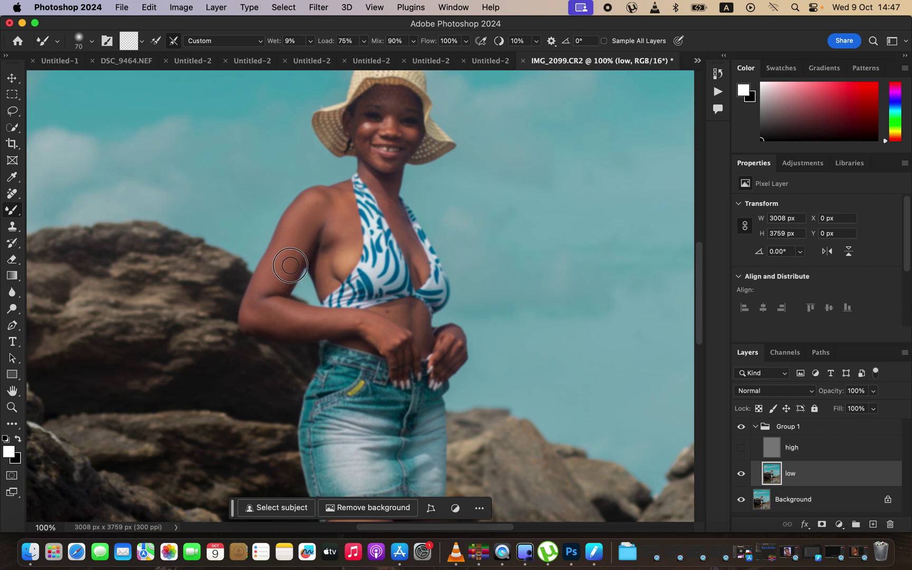
{"action": "mouse_move", "coordinate": [328, 213]}
{"action": "left_mouse_down"}
{"action": "mouse_move", "coordinate": [341, 228]}
{"action": "mouse_move", "coordinate": [335, 196]}
{"action": "mouse_move", "coordinate": [339, 256]}
{"action": "mouse_move", "coordinate": [347, 236]}
{"action": "mouse_move", "coordinate": [339, 247]}
{"action": "mouse_move", "coordinate": [327, 241]}
{"action": "mouse_move", "coordinate": [330, 257]}
{"action": "mouse_move", "coordinate": [341, 221]}
{"action": "mouse_move", "coordinate": [335, 208]}
{"action": "mouse_move", "coordinate": [324, 202]}
{"action": "mouse_move", "coordinate": [300, 214]}
{"action": "mouse_move", "coordinate": [277, 271]}
{"action": "mouse_move", "coordinate": [276, 260]}
{"action": "mouse_move", "coordinate": [269, 270]}
{"action": "mouse_move", "coordinate": [270, 314]}
{"action": "mouse_move", "coordinate": [256, 315]}
{"action": "mouse_move", "coordinate": [309, 319]}
{"action": "mouse_move", "coordinate": [274, 326]}
{"action": "mouse_move", "coordinate": [331, 323]}
{"action": "mouse_move", "coordinate": [249, 301]}
{"action": "left_mouse_up"}
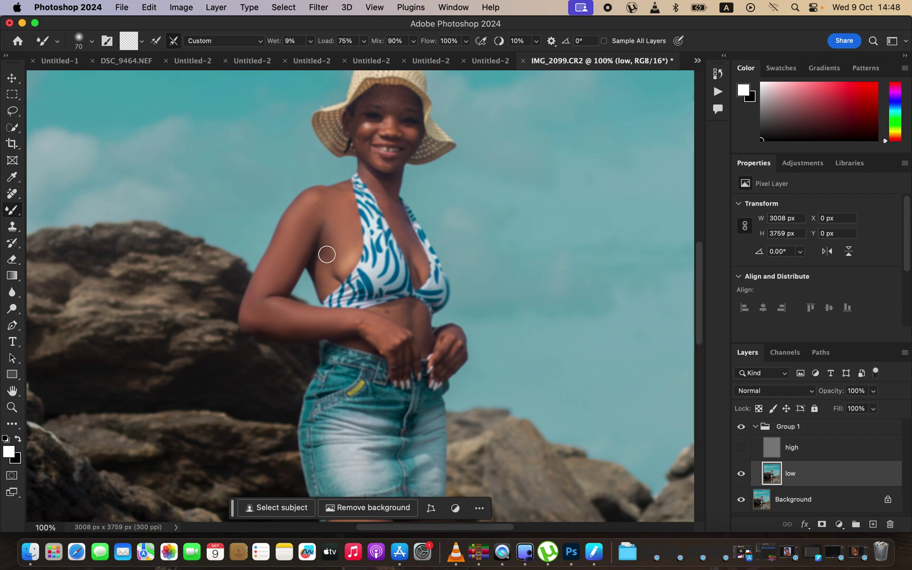
{"action": "mouse_move", "coordinate": [343, 256]}
{"action": "left_mouse_down"}
{"action": "mouse_move", "coordinate": [344, 213]}
{"action": "mouse_move", "coordinate": [335, 202]}
{"action": "mouse_move", "coordinate": [298, 232]}
{"action": "left_mouse_up"}
- Blend the skin tones on the woman's neck, chest, midriff, forearm and hands with Mixer Brush strokes on the low layer
{"action": "mouse_move", "coordinate": [387, 214]}
{"action": "left_mouse_down"}
{"action": "mouse_move", "coordinate": [380, 185]}
{"action": "mouse_move", "coordinate": [407, 236]}
{"action": "left_mouse_up"}
{"action": "mouse_move", "coordinate": [381, 305]}
{"action": "left_mouse_down"}
{"action": "mouse_move", "coordinate": [355, 322]}
{"action": "mouse_move", "coordinate": [365, 323]}
{"action": "mouse_move", "coordinate": [247, 324]}
{"action": "mouse_move", "coordinate": [384, 337]}
{"action": "mouse_move", "coordinate": [358, 321]}
{"action": "mouse_move", "coordinate": [392, 327]}
{"action": "left_mouse_up"}
{"action": "mouse_move", "coordinate": [388, 309]}
{"action": "left_mouse_down"}
{"action": "mouse_move", "coordinate": [422, 314]}
{"action": "mouse_move", "coordinate": [423, 338]}
{"action": "mouse_move", "coordinate": [411, 317]}
{"action": "left_mouse_up"}
{"action": "mouse_move", "coordinate": [448, 356]}
{"action": "left_mouse_down"}
{"action": "mouse_move", "coordinate": [398, 355]}
{"action": "mouse_move", "coordinate": [395, 365]}
{"action": "mouse_move", "coordinate": [407, 349]}
{"action": "mouse_move", "coordinate": [408, 366]}
{"action": "mouse_move", "coordinate": [373, 337]}
{"action": "left_mouse_up"}
{"action": "left_click_drag", "start_coordinate": [391, 194], "coordinate": [371, 176]}
{"action": "mouse_move", "coordinate": [325, 207]}
{"action": "left_mouse_down"}
{"action": "mouse_move", "coordinate": [321, 227]}
{"action": "mouse_move", "coordinate": [333, 244]}
{"action": "left_mouse_up"}
{"action": "left_click_drag", "start_coordinate": [404, 217], "coordinate": [421, 266]}
{"action": "left_click_drag", "start_coordinate": [448, 344], "coordinate": [457, 353]}
{"action": "left_click_drag", "start_coordinate": [398, 361], "coordinate": [365, 330]}
- Smooth the skin of the woman's thighs and midriff on the low layer with the Mixer Brush
{"action": "left_click_drag", "start_coordinate": [701, 316], "coordinate": [698, 349]}
{"action": "scroll", "coordinate": [483, 389], "scroll_direction": "down", "scroll_amount": 2}
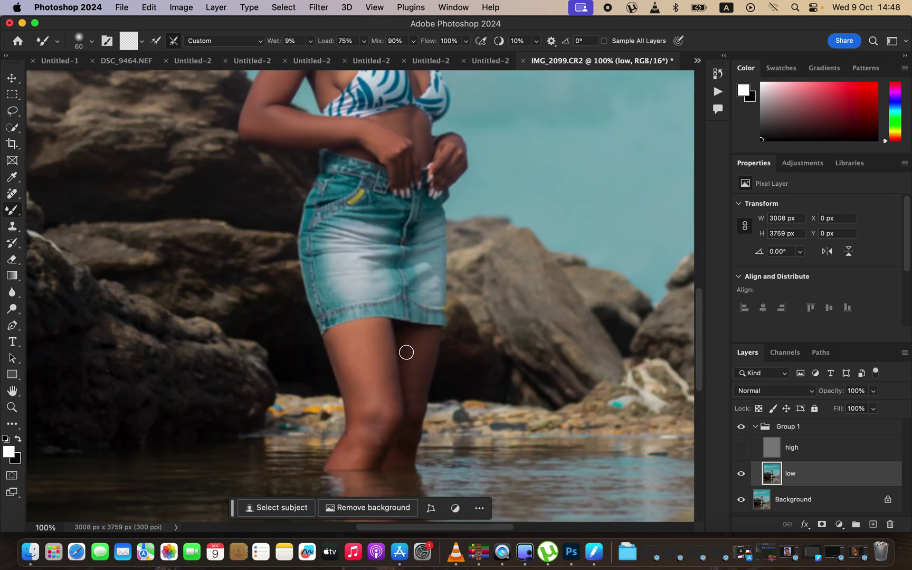
{"action": "mouse_move", "coordinate": [394, 352]}
{"action": "left_mouse_down"}
{"action": "mouse_move", "coordinate": [377, 330]}
{"action": "mouse_move", "coordinate": [390, 395]}
{"action": "mouse_move", "coordinate": [374, 334]}
{"action": "mouse_move", "coordinate": [382, 379]}
{"action": "mouse_move", "coordinate": [342, 345]}
{"action": "mouse_move", "coordinate": [360, 401]}
{"action": "mouse_move", "coordinate": [359, 342]}
{"action": "mouse_move", "coordinate": [363, 349]}
{"action": "mouse_move", "coordinate": [374, 328]}
{"action": "mouse_move", "coordinate": [389, 341]}
{"action": "mouse_move", "coordinate": [389, 356]}
{"action": "mouse_move", "coordinate": [420, 368]}
{"action": "mouse_move", "coordinate": [418, 406]}
{"action": "mouse_move", "coordinate": [422, 352]}
{"action": "mouse_move", "coordinate": [421, 339]}
{"action": "mouse_move", "coordinate": [414, 413]}
{"action": "mouse_move", "coordinate": [366, 429]}
{"action": "mouse_move", "coordinate": [341, 463]}
{"action": "mouse_move", "coordinate": [365, 440]}
{"action": "mouse_move", "coordinate": [375, 451]}
{"action": "mouse_move", "coordinate": [368, 462]}
{"action": "mouse_move", "coordinate": [390, 408]}
{"action": "mouse_move", "coordinate": [381, 439]}
{"action": "mouse_move", "coordinate": [353, 454]}
{"action": "mouse_move", "coordinate": [354, 367]}
{"action": "mouse_move", "coordinate": [332, 340]}
{"action": "mouse_move", "coordinate": [372, 333]}
{"action": "mouse_move", "coordinate": [396, 367]}
{"action": "left_mouse_up"}
{"action": "left_click_drag", "start_coordinate": [396, 121], "coordinate": [425, 118]}
{"action": "left_click_drag", "start_coordinate": [698, 312], "coordinate": [699, 294]}
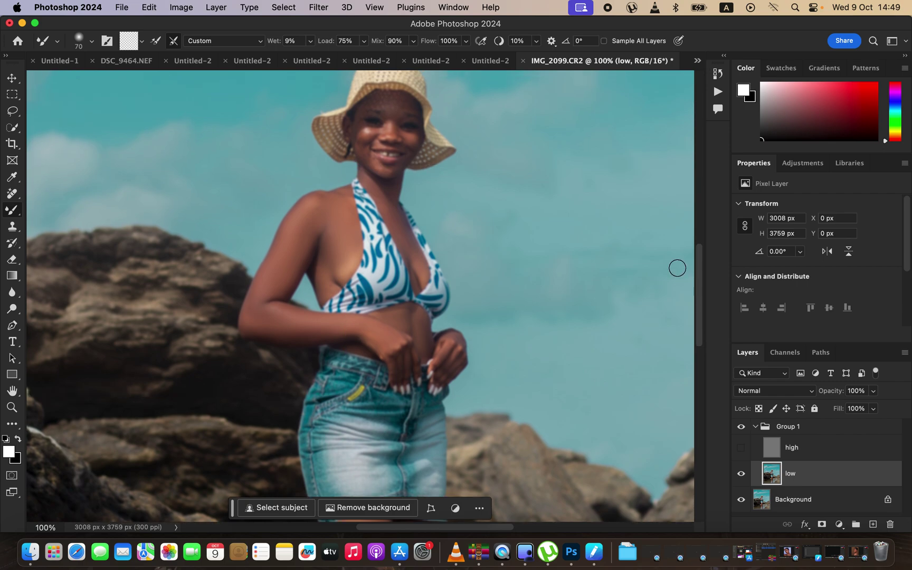
- Smooth the skin tones on the woman's face on the low layer with a 35 px Mixer Brush
{"action": "key", "text": "super+equal"}
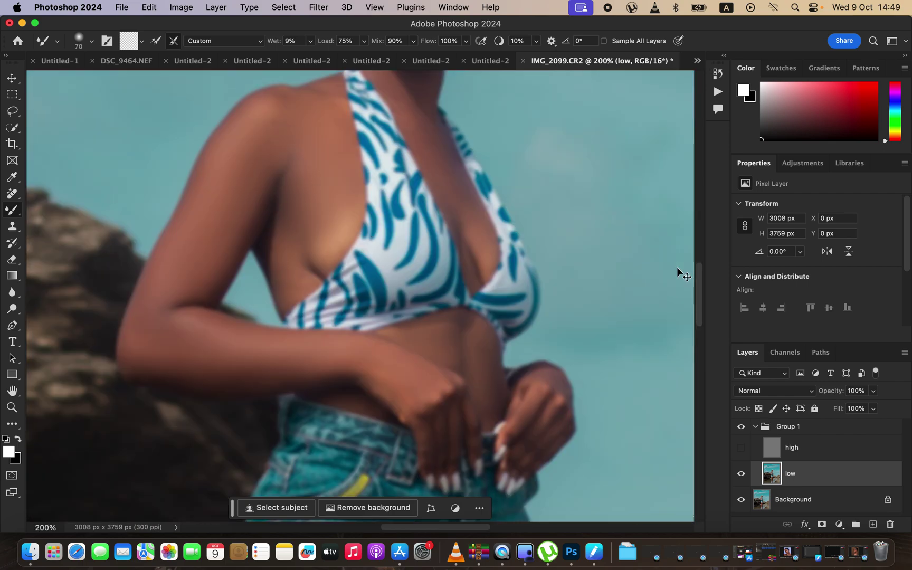
{"action": "left_click_drag", "start_coordinate": [487, 168], "coordinate": [502, 275]}
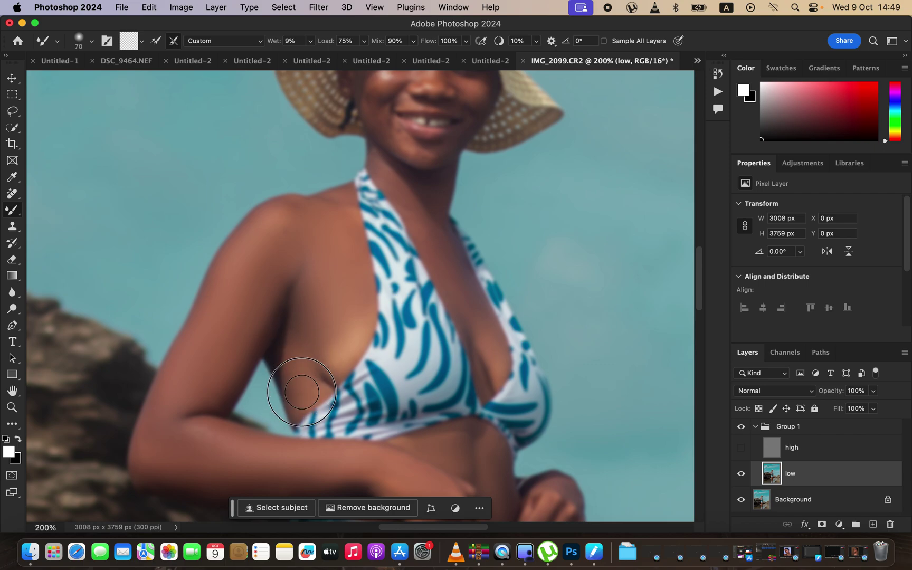
{"action": "left_click_drag", "start_coordinate": [499, 236], "coordinate": [496, 305]}
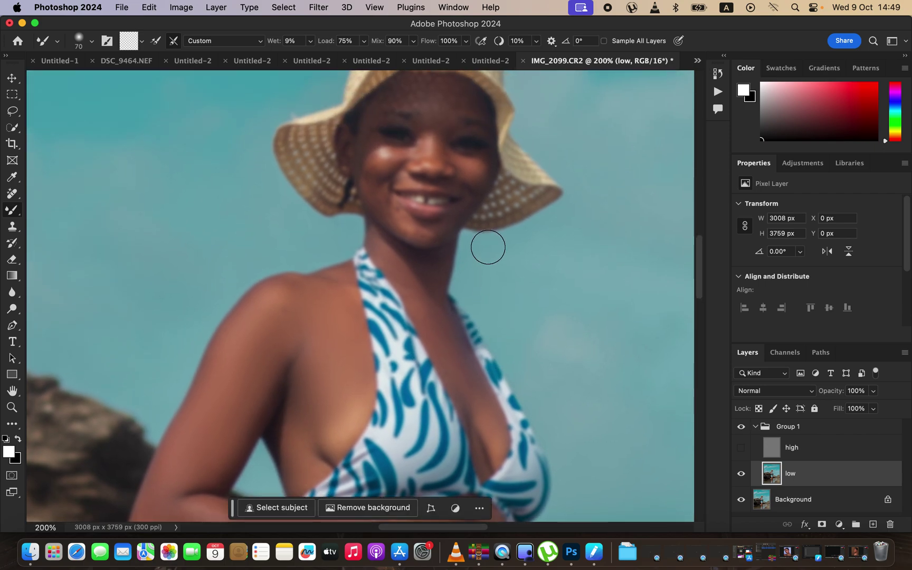
{"action": "mouse_move", "coordinate": [447, 152]}
{"action": "left_mouse_down"}
{"action": "mouse_move", "coordinate": [384, 151]}
{"action": "mouse_move", "coordinate": [398, 158]}
{"action": "mouse_move", "coordinate": [374, 160]}
{"action": "mouse_move", "coordinate": [377, 171]}
{"action": "mouse_move", "coordinate": [397, 154]}
{"action": "mouse_move", "coordinate": [388, 151]}
{"action": "mouse_move", "coordinate": [386, 169]}
{"action": "mouse_move", "coordinate": [370, 172]}
{"action": "mouse_move", "coordinate": [382, 202]}
{"action": "mouse_move", "coordinate": [401, 225]}
{"action": "mouse_move", "coordinate": [427, 234]}
{"action": "mouse_move", "coordinate": [419, 237]}
{"action": "mouse_move", "coordinate": [385, 202]}
{"action": "mouse_move", "coordinate": [381, 193]}
{"action": "mouse_move", "coordinate": [392, 207]}
{"action": "mouse_move", "coordinate": [375, 162]}
{"action": "mouse_move", "coordinate": [431, 138]}
{"action": "mouse_move", "coordinate": [439, 115]}
{"action": "mouse_move", "coordinate": [431, 100]}
{"action": "mouse_move", "coordinate": [450, 110]}
{"action": "mouse_move", "coordinate": [464, 103]}
{"action": "mouse_move", "coordinate": [364, 130]}
{"action": "mouse_move", "coordinate": [363, 148]}
{"action": "mouse_move", "coordinate": [474, 176]}
{"action": "mouse_move", "coordinate": [487, 161]}
{"action": "mouse_move", "coordinate": [470, 184]}
{"action": "mouse_move", "coordinate": [434, 143]}
{"action": "mouse_move", "coordinate": [433, 164]}
{"action": "mouse_move", "coordinate": [456, 177]}
{"action": "mouse_move", "coordinate": [459, 209]}
{"action": "mouse_move", "coordinate": [437, 232]}
{"action": "mouse_move", "coordinate": [407, 231]}
{"action": "mouse_move", "coordinate": [387, 214]}
{"action": "mouse_move", "coordinate": [382, 163]}
{"action": "mouse_move", "coordinate": [391, 153]}
{"action": "mouse_move", "coordinate": [421, 152]}
{"action": "mouse_move", "coordinate": [440, 121]}
{"action": "mouse_move", "coordinate": [432, 101]}
{"action": "mouse_move", "coordinate": [422, 103]}
{"action": "mouse_move", "coordinate": [466, 105]}
{"action": "mouse_move", "coordinate": [470, 98]}
{"action": "mouse_move", "coordinate": [469, 109]}
{"action": "mouse_move", "coordinate": [364, 134]}
{"action": "mouse_move", "coordinate": [375, 204]}
{"action": "mouse_move", "coordinate": [387, 244]}
{"action": "left_mouse_up"}
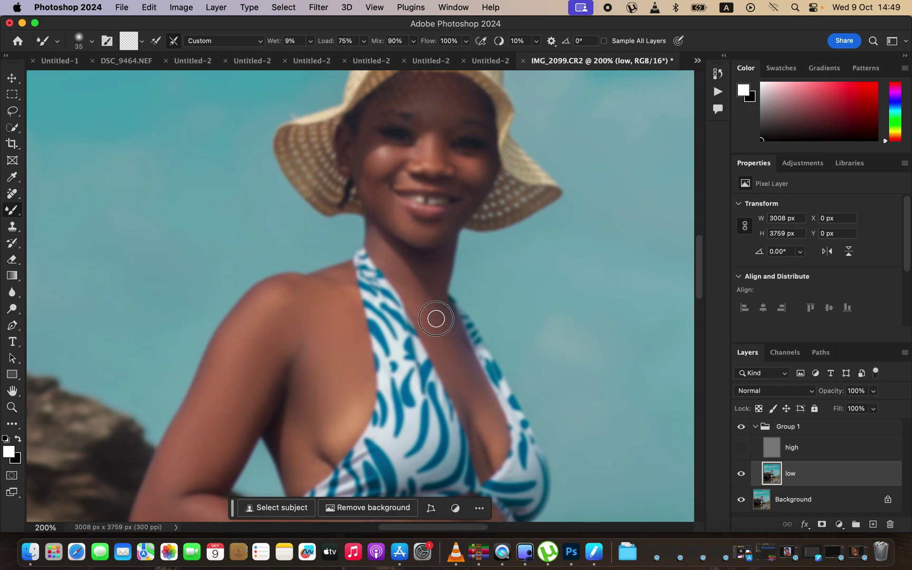
- Make the high layer visible again and compare the image with Group 1 hidden and shown
{"action": "left_click", "coordinate": [744, 451]}
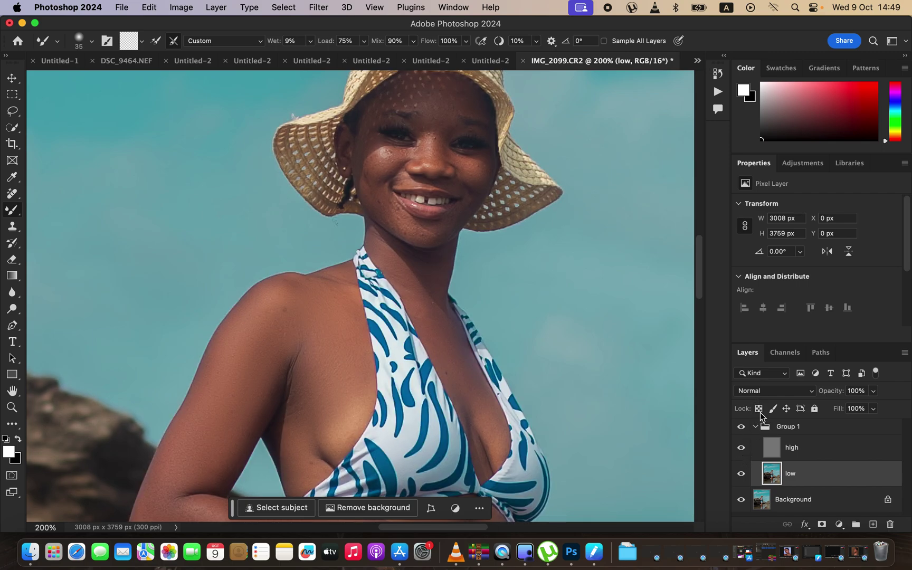
{"action": "left_click", "coordinate": [741, 426]}
{"action": "left_click", "coordinate": [741, 426]}
{"action": "left_click", "coordinate": [741, 427]}
{"action": "left_click", "coordinate": [741, 429]}
{"action": "key", "text": "super+minus"}
{"action": "key", "text": "super+minus"}
{"action": "key", "text": "super+minus"}
{"action": "key", "text": "super+minus"}
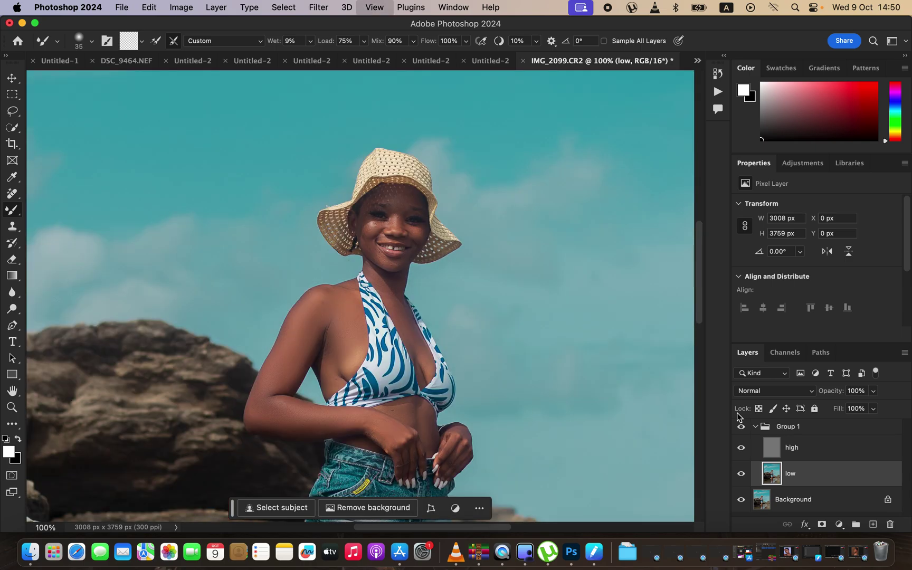
- Ready the Clone Stamp on the high layer, sampling the current layer only, with a small 25 px brush
{"action": "key", "text": "super+equal"}
{"action": "key", "text": "super+equal"}
{"action": "key", "text": "super+equal"}
{"action": "key", "text": "super+equal"}
{"action": "key", "text": "super+equal"}
{"action": "key", "text": "super+equal"}
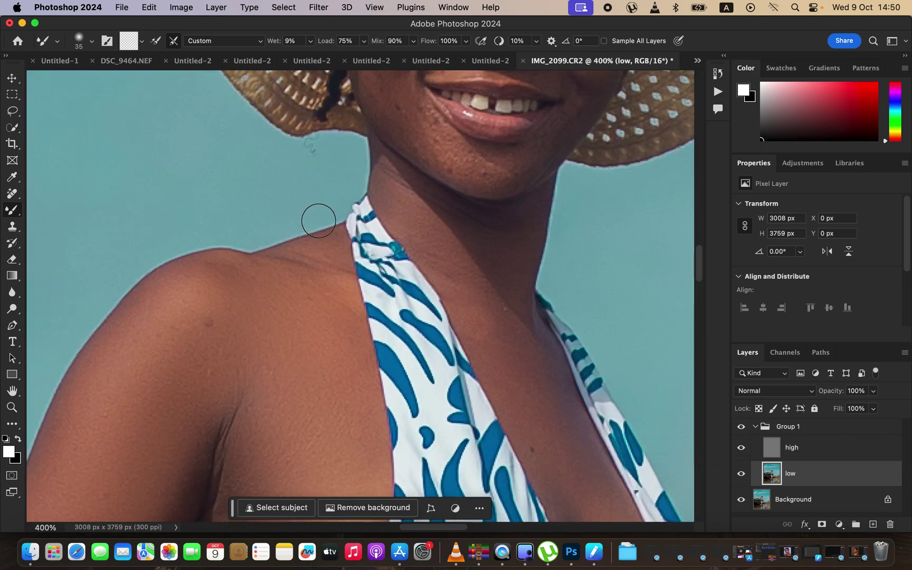
{"action": "left_click", "coordinate": [12, 233]}
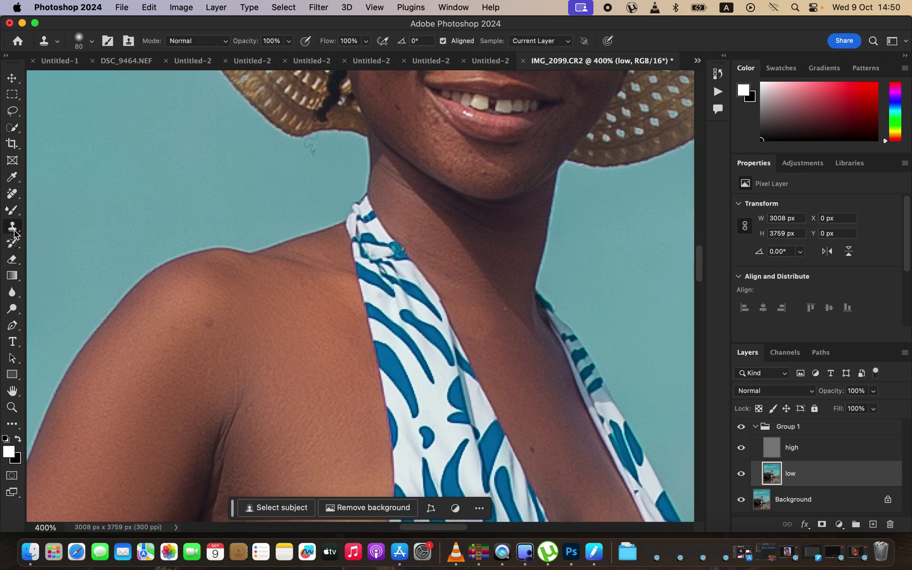
{"action": "left_click", "coordinate": [813, 457]}
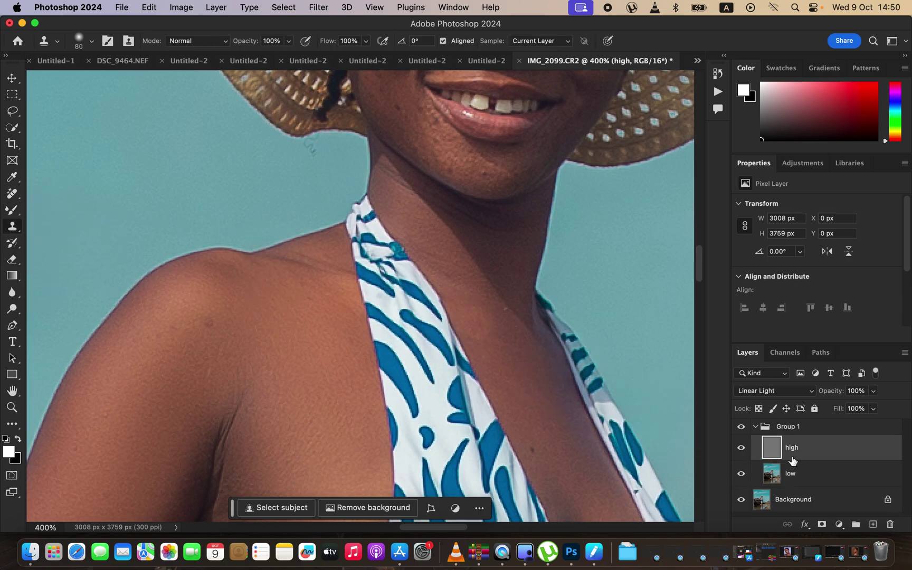
{"action": "key", "text": "bracketleft"}
{"action": "key", "text": "bracketleft"}
{"action": "key", "text": "bracketleft"}
{"action": "key", "text": "bracketleft"}
{"action": "key", "text": "bracketleft"}
{"action": "left_click", "coordinate": [542, 42]}
{"action": "left_click", "coordinate": [543, 42]}
{"action": "key", "text": "bracketleft"}
{"action": "key", "text": "bracketleft"}
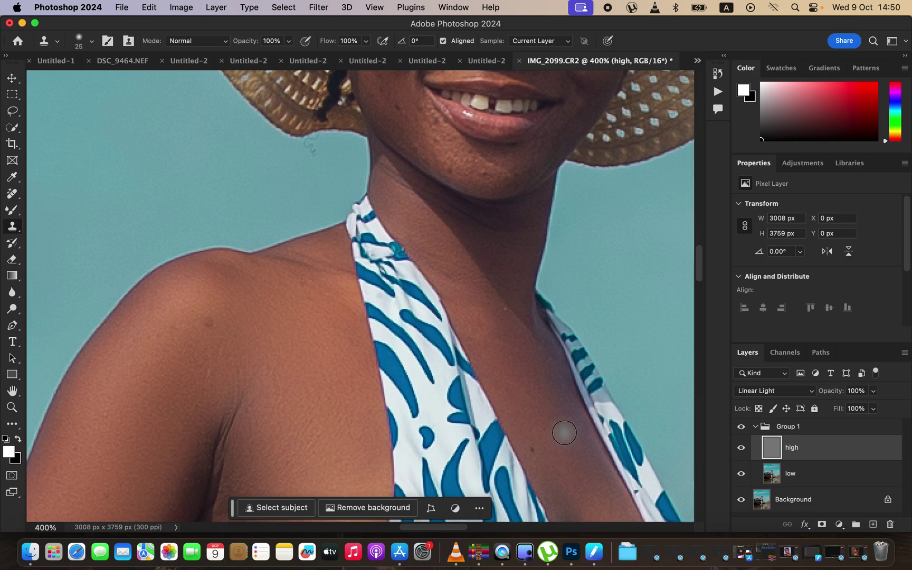
- Clone clean skin texture over the dark spots on the woman's chest and shoulder with a 20 px brush
{"action": "key", "text": "bracketright"}
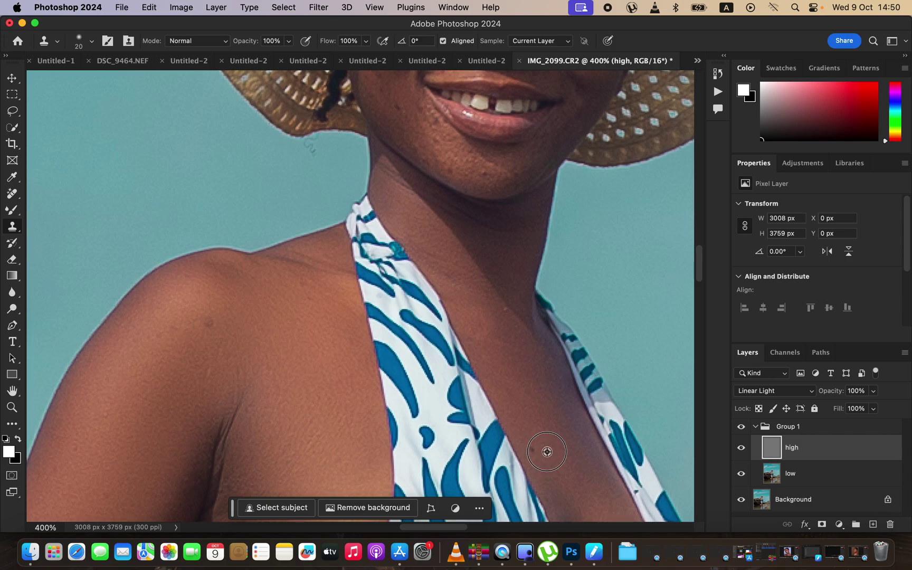
{"action": "left_click", "coordinate": [539, 452]}
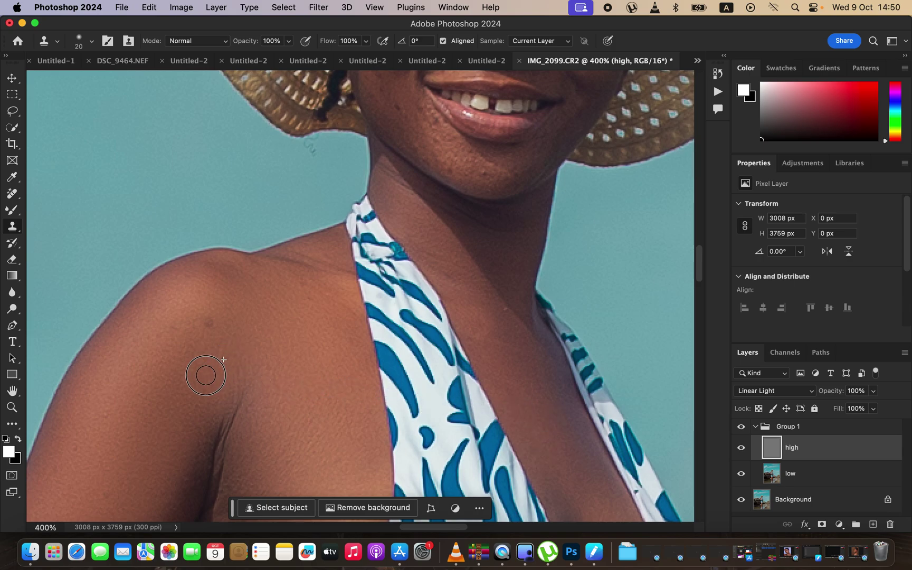
{"action": "left_click", "coordinate": [207, 322]}
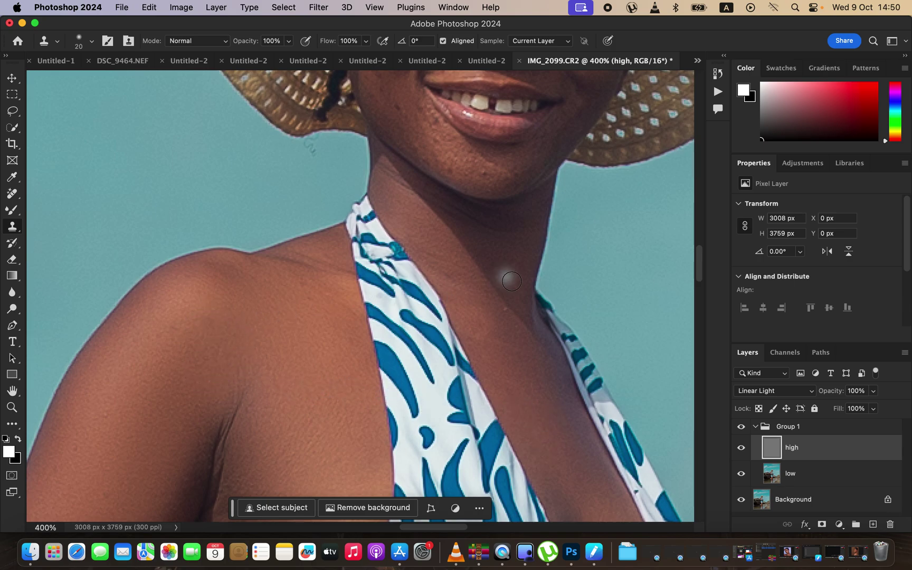
- Clone out the blemishes on the woman's chin, jaw and cheek on the high layer, sampling nearby skin texture
{"action": "left_click_drag", "start_coordinate": [516, 281], "coordinate": [528, 399]}
{"action": "key", "text": "bracketleft"}
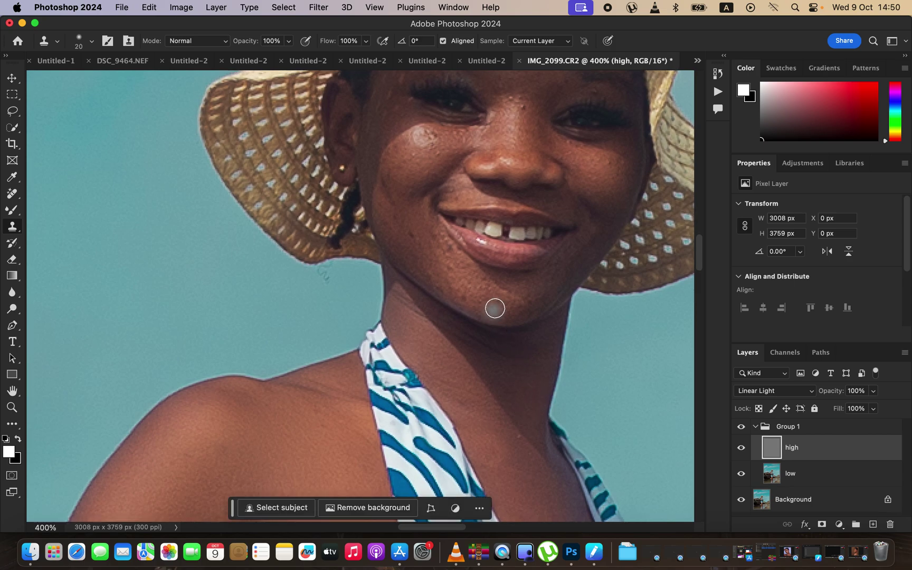
{"action": "key", "text": "bracketright"}
{"action": "left_click", "coordinate": [494, 302], "text": "alt"}
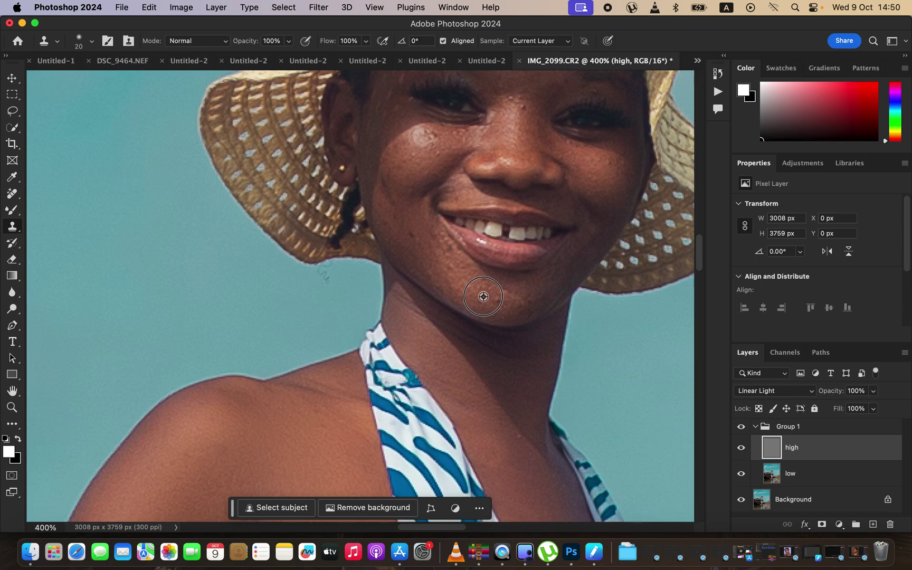
{"action": "left_click", "coordinate": [487, 300], "text": "alt"}
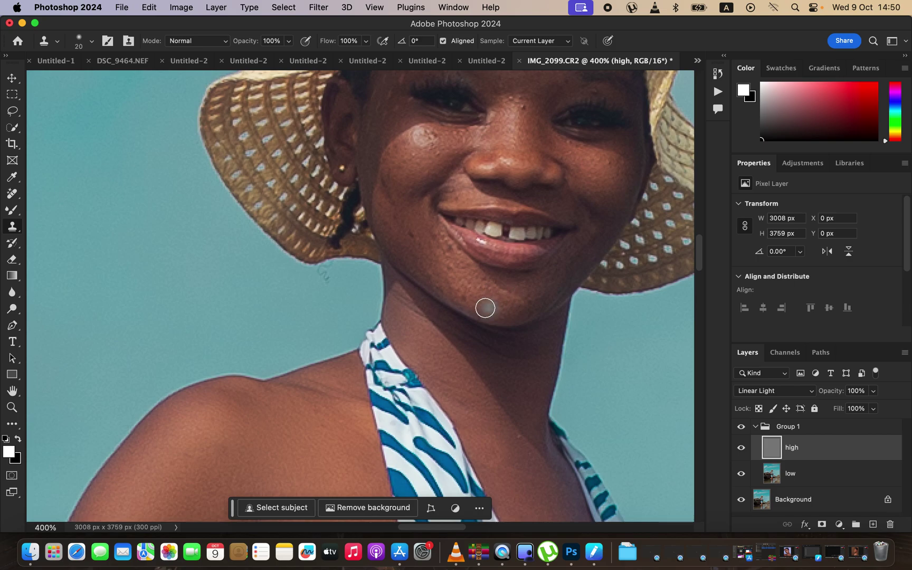
{"action": "mouse_move", "coordinate": [478, 286]}
{"action": "left_mouse_down"}
{"action": "mouse_move", "coordinate": [452, 272]}
{"action": "mouse_move", "coordinate": [464, 276]}
{"action": "mouse_move", "coordinate": [440, 243]}
{"action": "mouse_move", "coordinate": [430, 249]}
{"action": "mouse_move", "coordinate": [439, 239]}
{"action": "mouse_move", "coordinate": [446, 253]}
{"action": "mouse_move", "coordinate": [410, 230]}
{"action": "mouse_move", "coordinate": [430, 131]}
{"action": "left_mouse_up"}
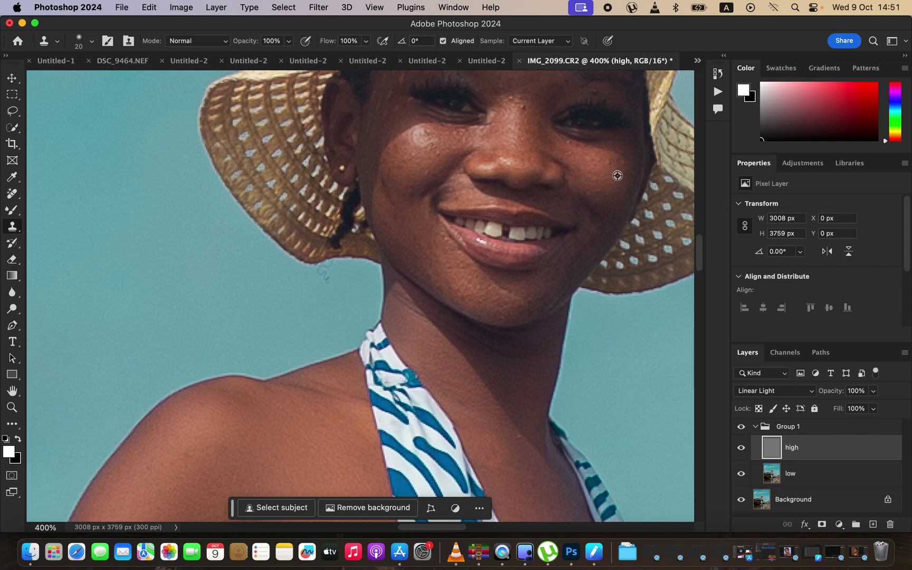
- Clean up the skin texture around the nose bridge, cheek and brows on the high layer with the Clone Stamp
{"action": "left_click", "coordinate": [524, 121], "text": "alt"}
{"action": "mouse_move", "coordinate": [444, 135]}
{"action": "left_mouse_down"}
{"action": "mouse_move", "coordinate": [425, 134]}
{"action": "mouse_move", "coordinate": [448, 147]}
{"action": "mouse_move", "coordinate": [440, 145]}
{"action": "mouse_move", "coordinate": [412, 177]}
{"action": "mouse_move", "coordinate": [393, 151]}
{"action": "left_mouse_up"}
{"action": "left_click_drag", "start_coordinate": [581, 162], "coordinate": [574, 260]}
{"action": "left_click", "coordinate": [502, 146], "text": "alt"}
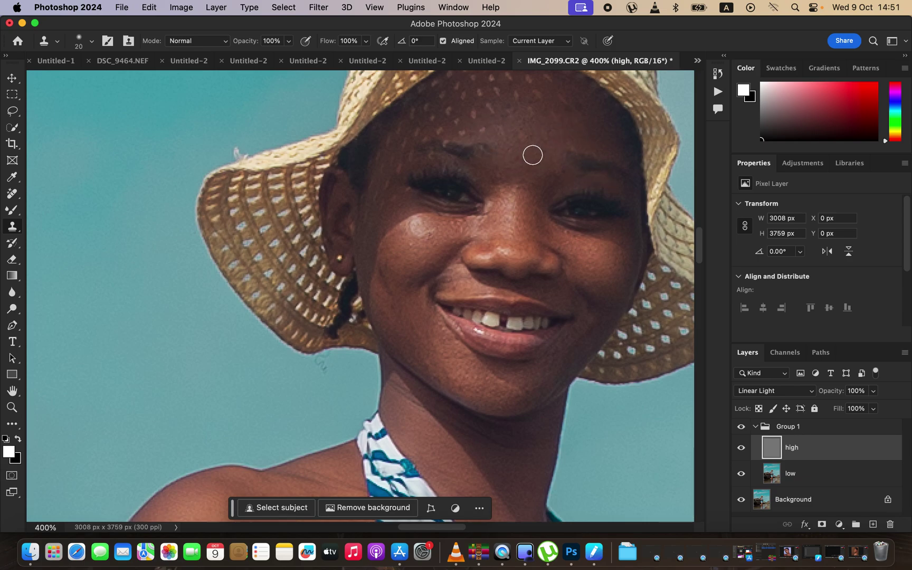
{"action": "left_click", "coordinate": [511, 180], "text": "alt"}
{"action": "mouse_move", "coordinate": [422, 257]}
{"action": "left_mouse_down"}
{"action": "mouse_move", "coordinate": [414, 244]}
{"action": "mouse_move", "coordinate": [428, 230]}
{"action": "mouse_move", "coordinate": [439, 235]}
{"action": "left_mouse_up"}
- Collapse and select Group 1 and compare the whole picture with and without the retouching
{"action": "key", "text": "super+minus"}
{"action": "key", "text": "super+minus"}
{"action": "key", "text": "super+minus"}
{"action": "key", "text": "super+minus"}
{"action": "key", "text": "super+minus"}
{"action": "key", "text": "super+minus"}
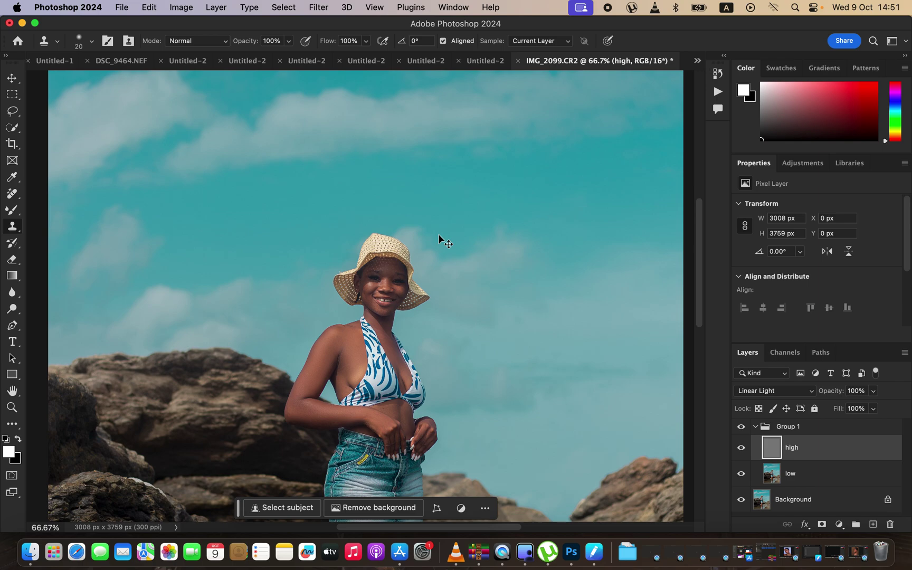
{"action": "key", "text": "super+minus"}
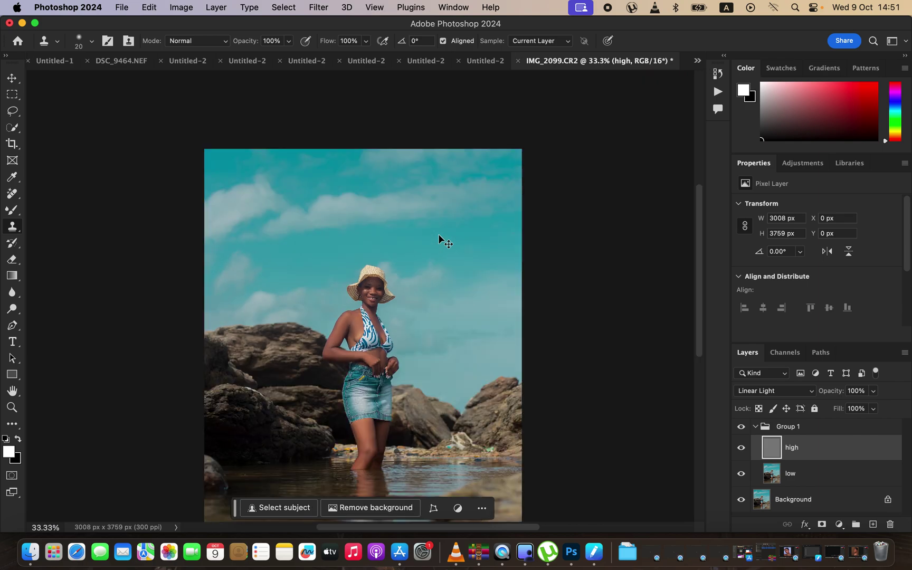
{"action": "key", "text": "super+minus"}
{"action": "key", "text": "super+plus"}
{"action": "key", "text": "super+plus"}
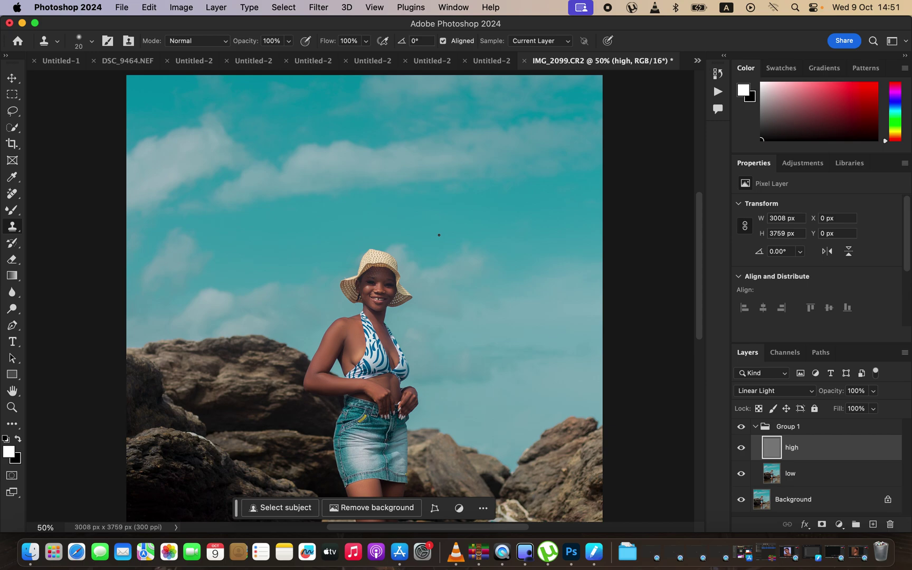
{"action": "left_click", "coordinate": [755, 428]}
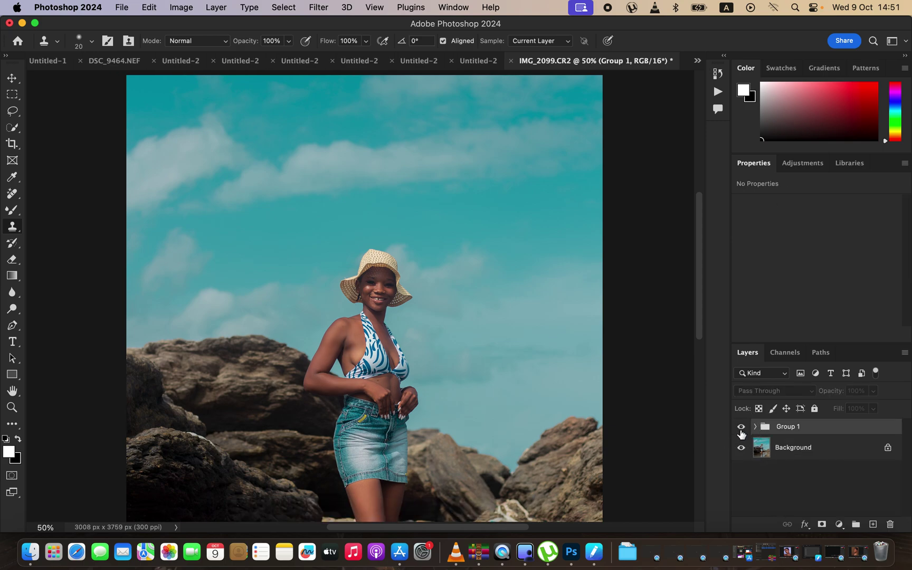
{"action": "left_click", "coordinate": [741, 429]}
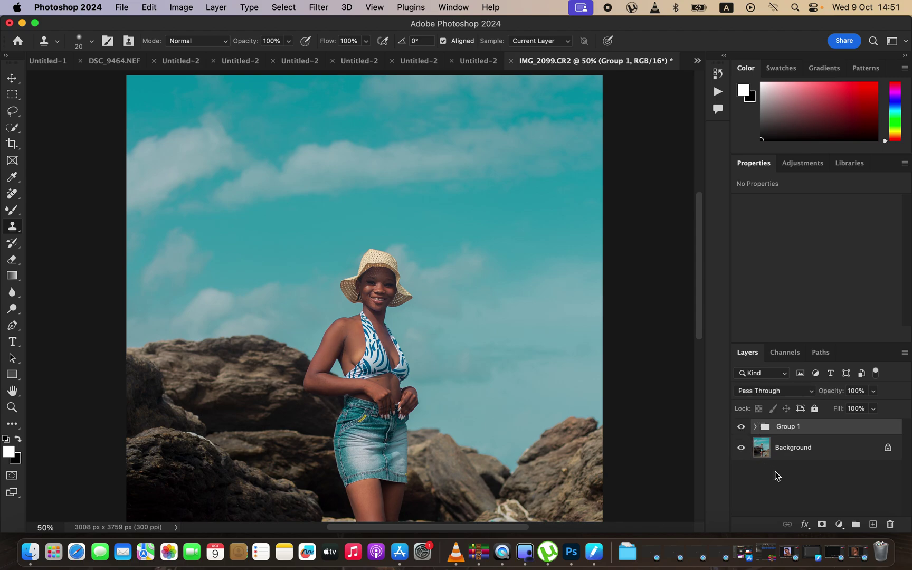
- Add a Gradient Map adjustment layer above Group 1 and hide it so the original skin colors can be sampled
{"action": "left_click", "coordinate": [839, 524]}
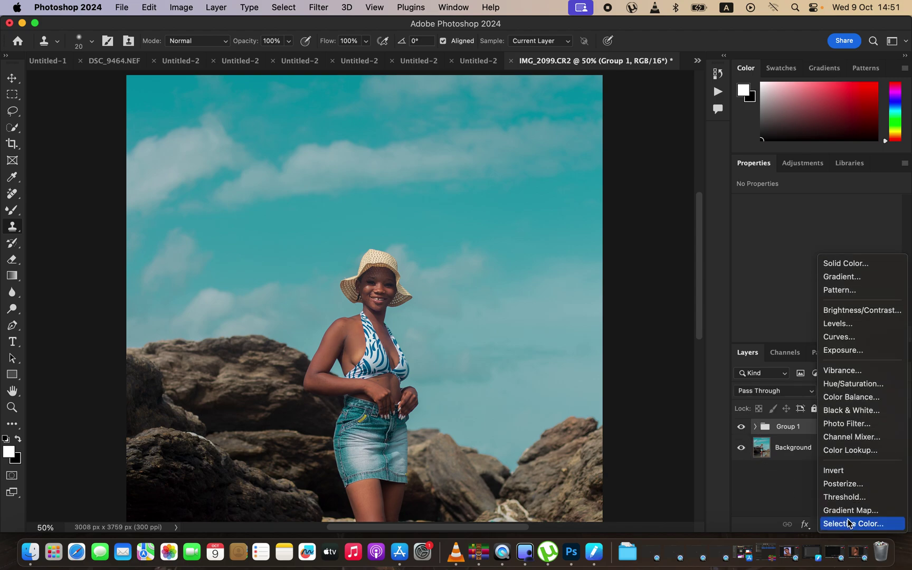
{"action": "left_click", "coordinate": [845, 512]}
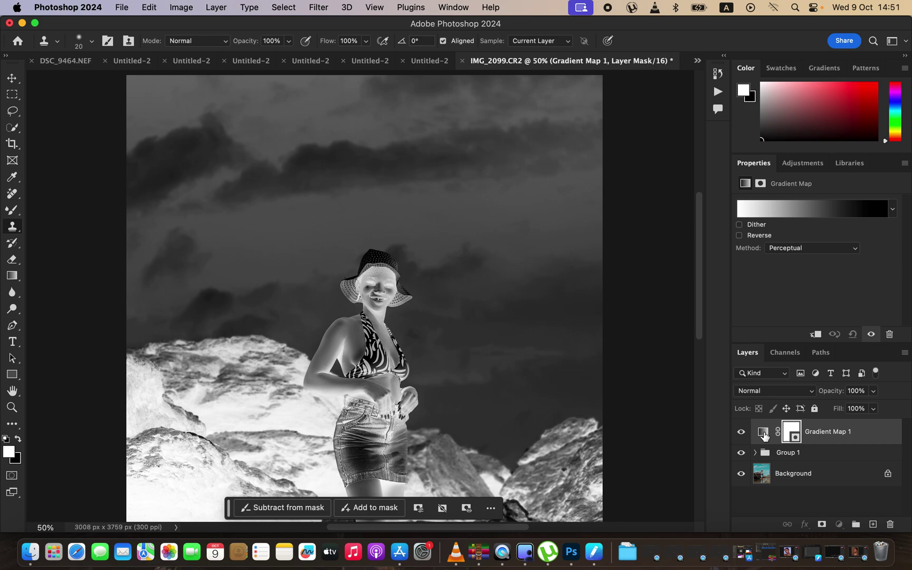
{"action": "left_click", "coordinate": [764, 432]}
{"action": "left_click", "coordinate": [741, 435]}
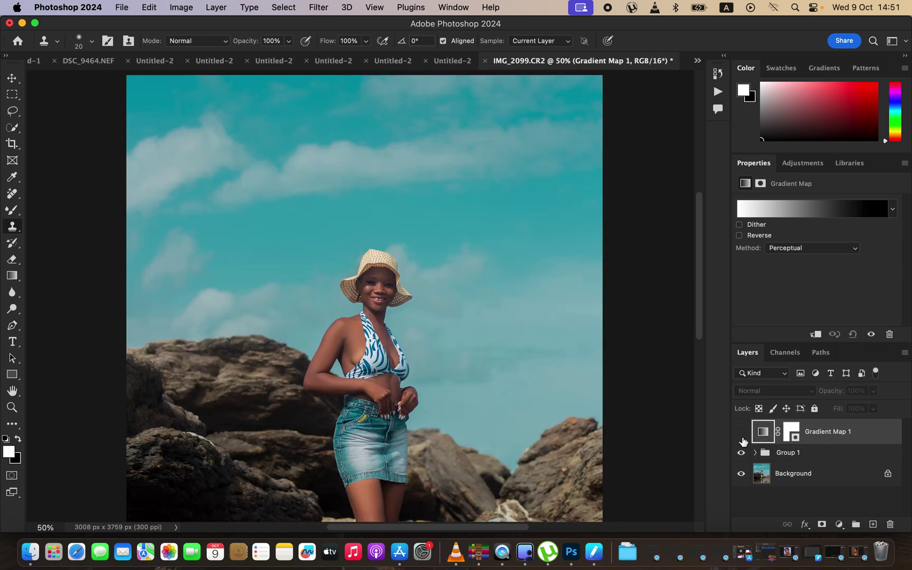
- Set the gradient's stop at location 0 to dark brown 42302b, sampled from the shadow beside the woman's arm
{"action": "left_click", "coordinate": [795, 211]}
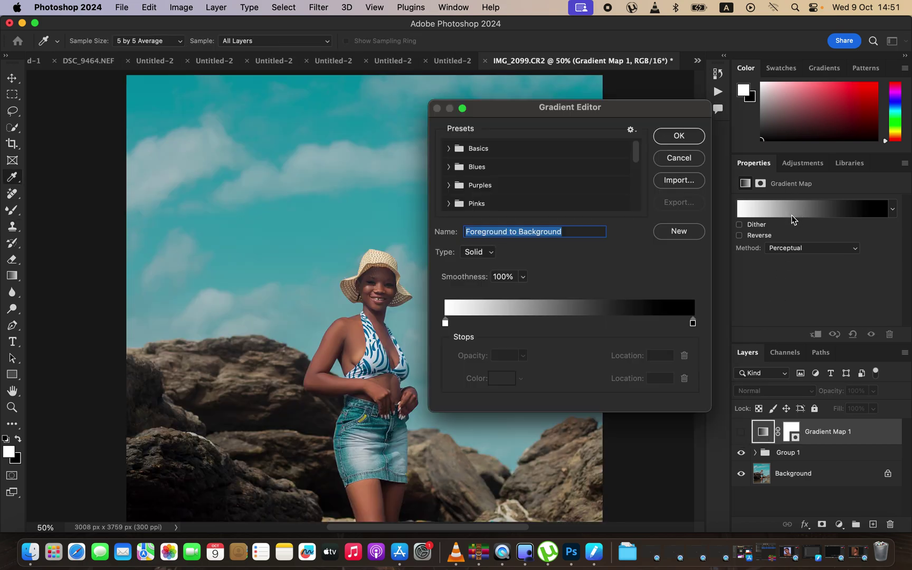
{"action": "left_click", "coordinate": [154, 43]}
{"action": "left_click", "coordinate": [154, 41]}
{"action": "left_click", "coordinate": [446, 323]}
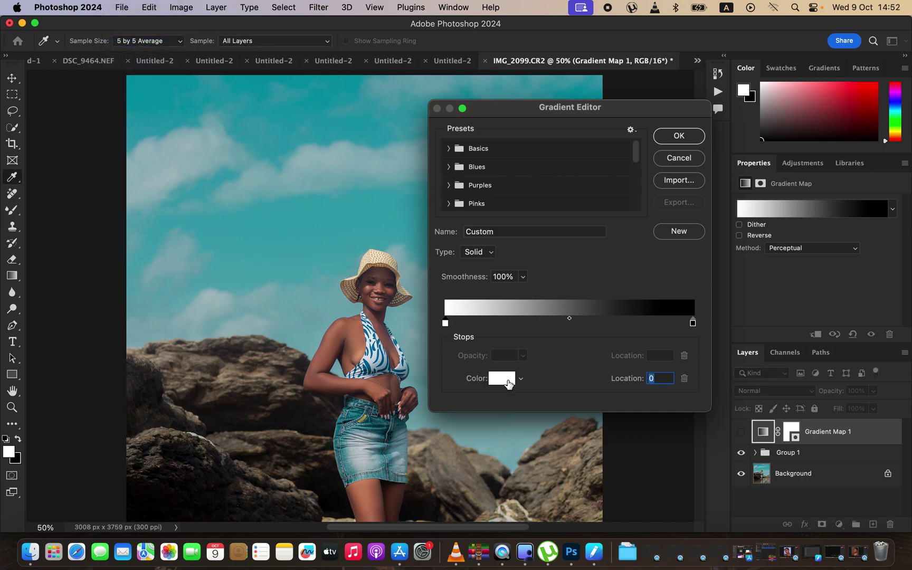
{"action": "left_click", "coordinate": [506, 379]}
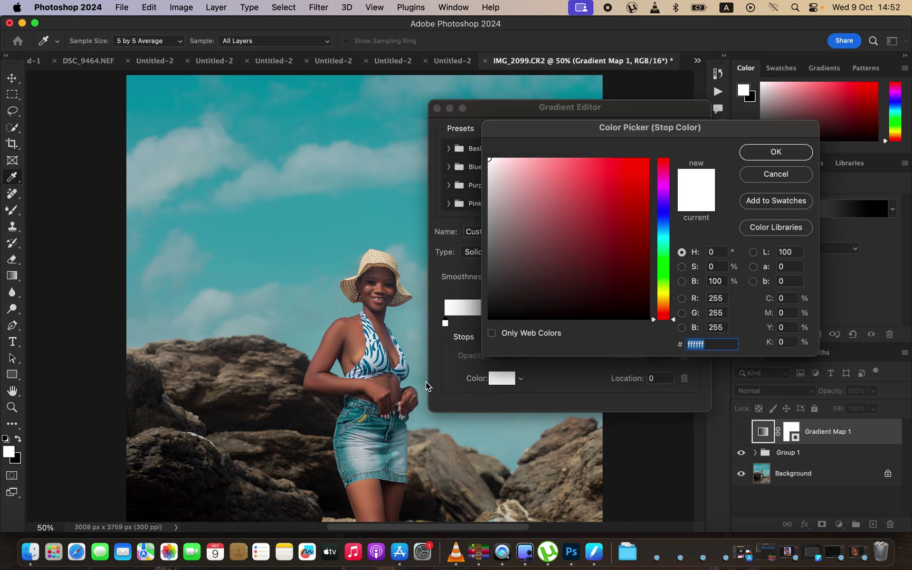
{"action": "key", "text": "super+equal"}
{"action": "key", "text": "super+equal"}
{"action": "key", "text": "super+equal"}
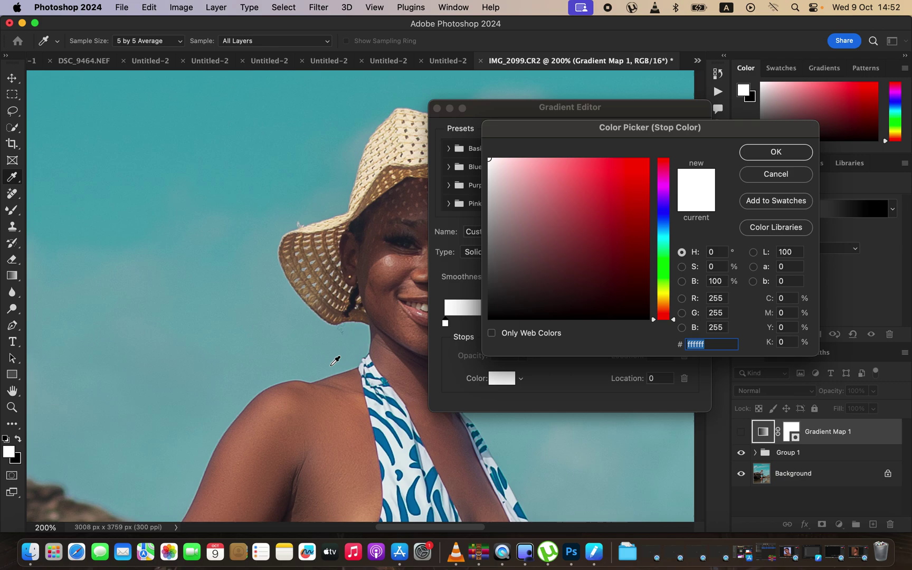
{"action": "left_click", "coordinate": [289, 488]}
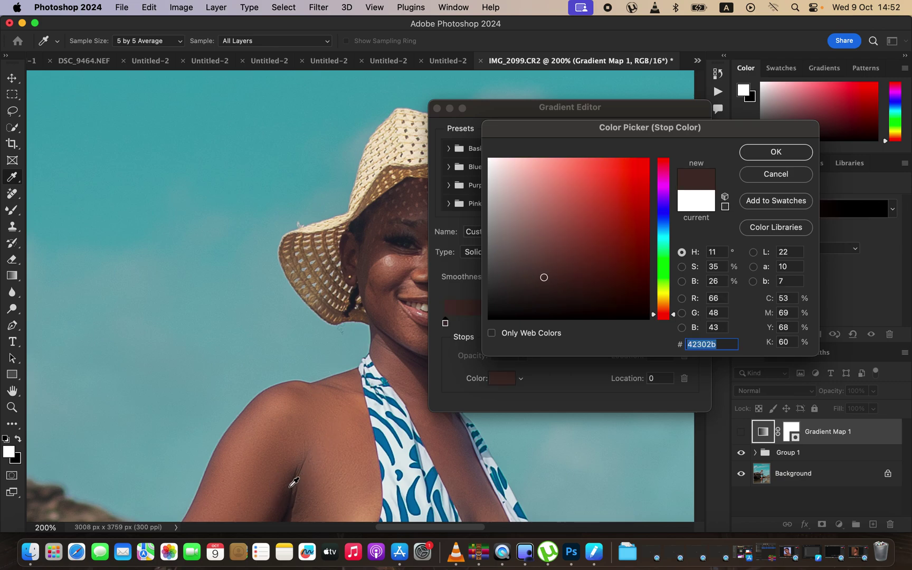
{"action": "left_click", "coordinate": [772, 152]}
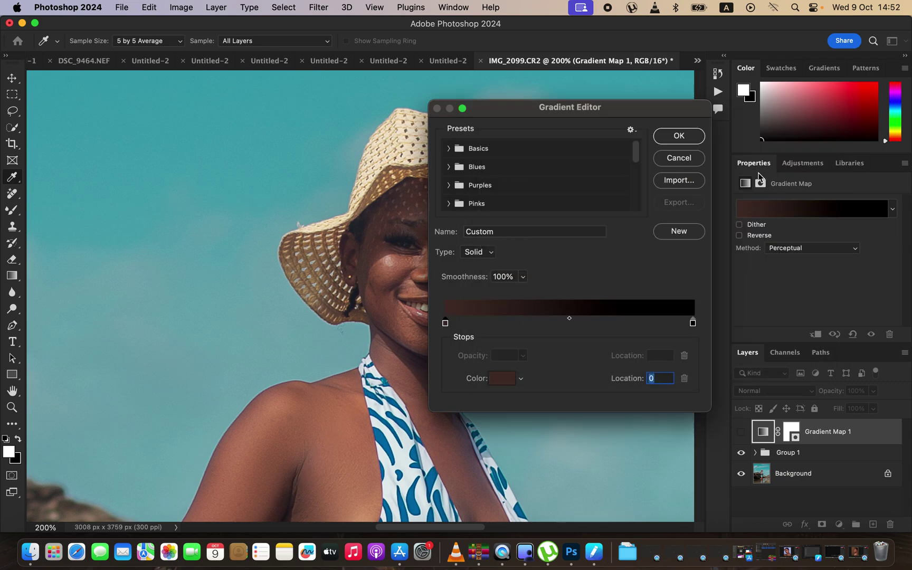
- Set the gradient's stop at location 100 to a light skin tone sampled from the highlight on the woman's cheek
{"action": "left_click", "coordinate": [693, 323]}
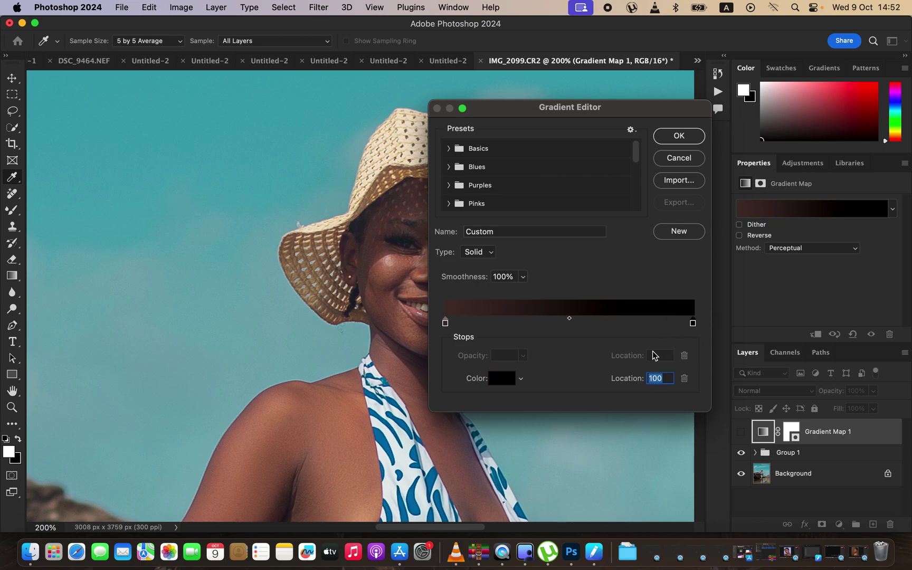
{"action": "left_click", "coordinate": [498, 380]}
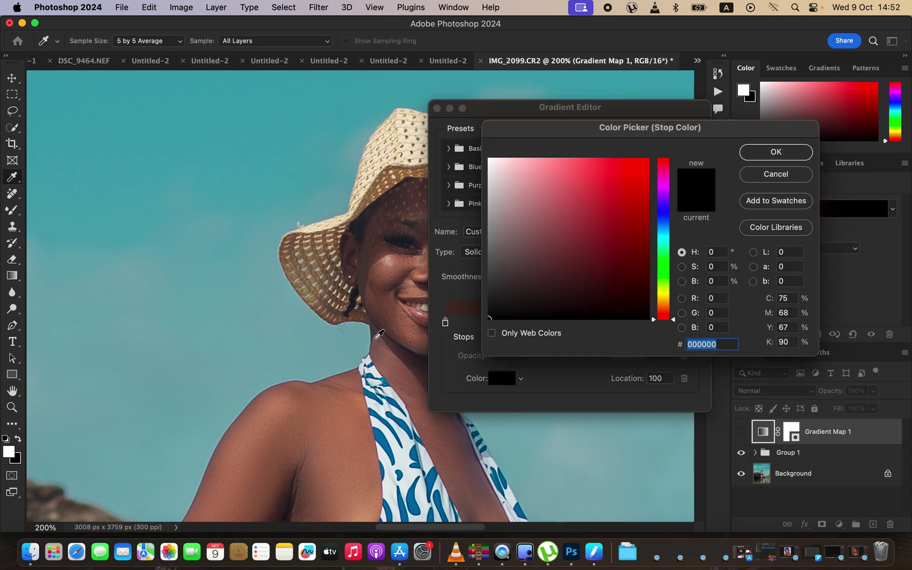
{"action": "left_click", "coordinate": [392, 263]}
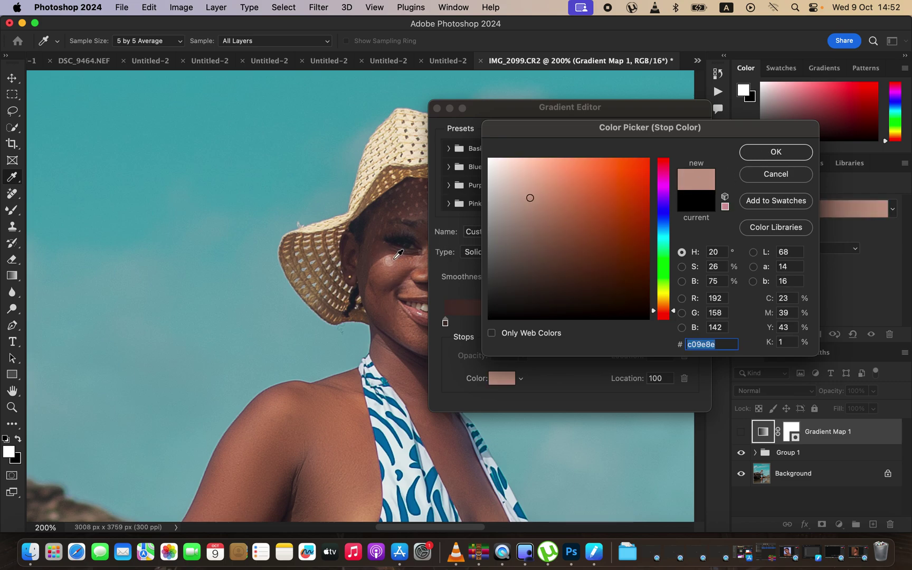
{"action": "left_click", "coordinate": [391, 262]}
{"action": "left_click", "coordinate": [776, 152]}
- Add a middle gradient stop at location 50 in color b07b5f, sampled from the skin beside the halter strap, and accept the gradient
{"action": "left_click", "coordinate": [561, 323]}
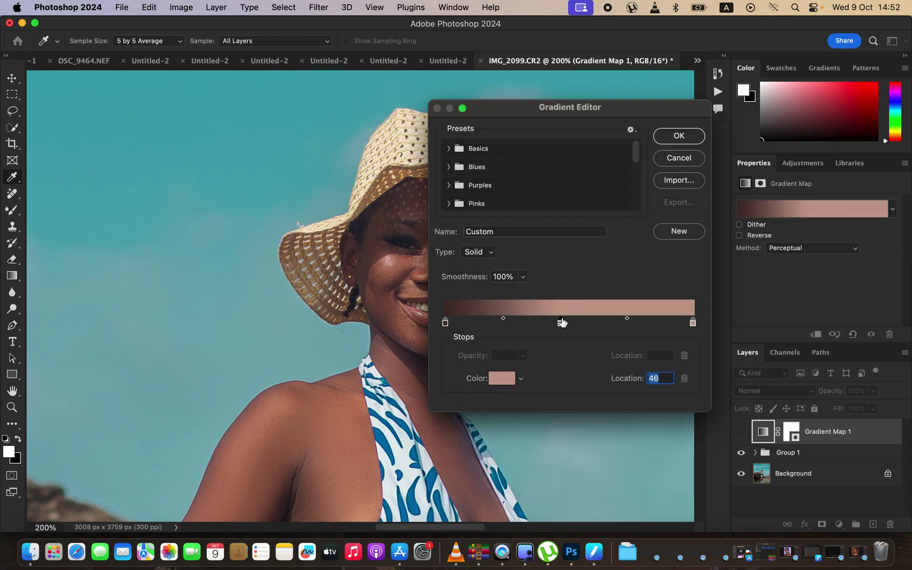
{"action": "type", "text": "50"}
{"action": "left_click", "coordinate": [503, 380]}
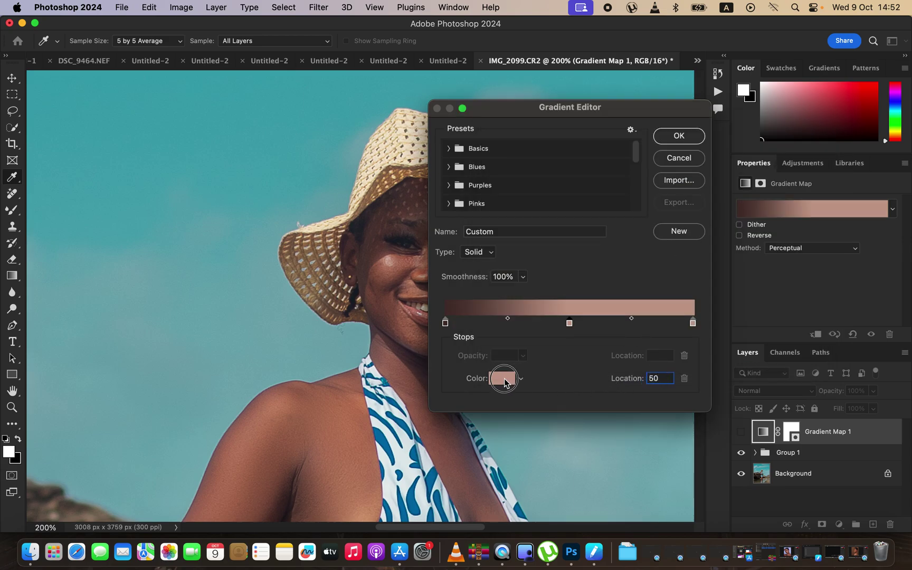
{"action": "left_click", "coordinate": [280, 422]}
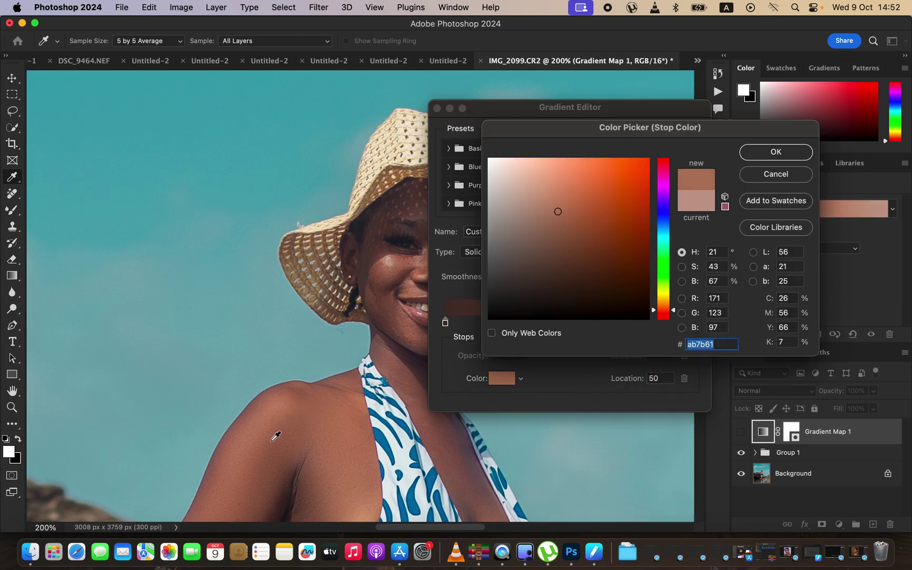
{"action": "left_click", "coordinate": [234, 438]}
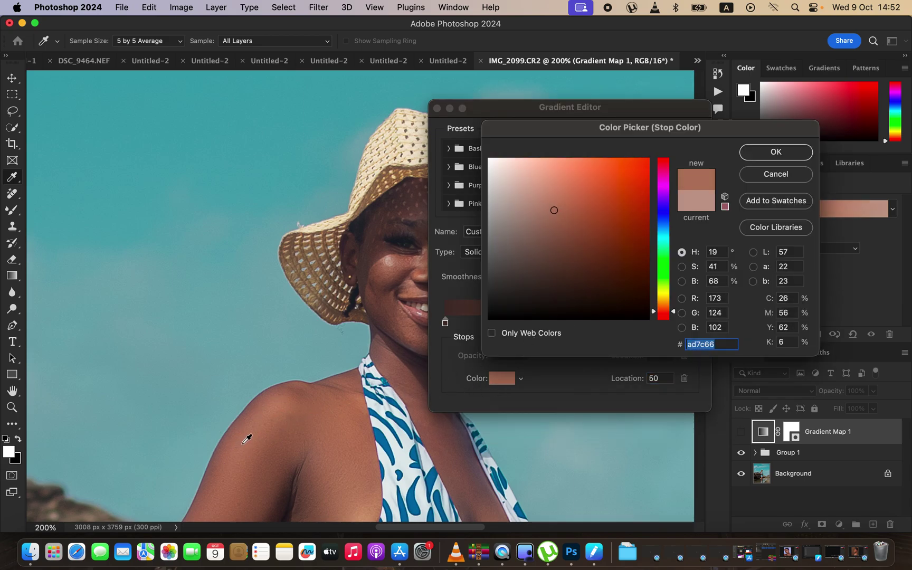
{"action": "left_click", "coordinate": [355, 413]}
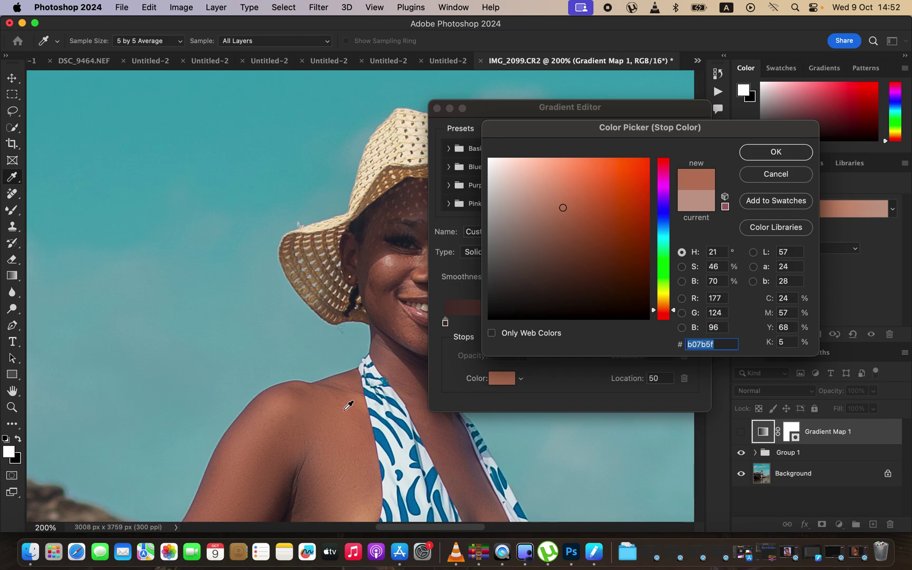
{"action": "left_click", "coordinate": [774, 151]}
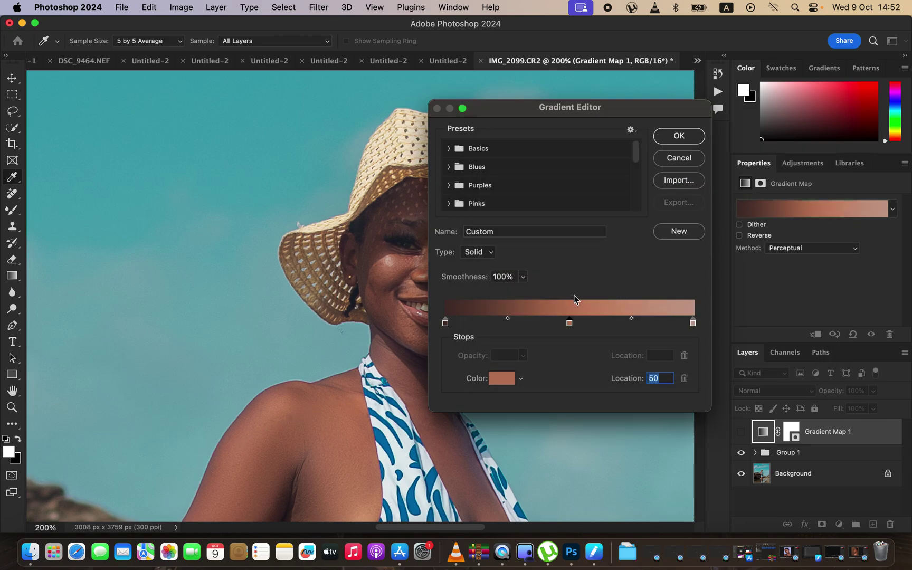
{"action": "left_click", "coordinate": [679, 136]}
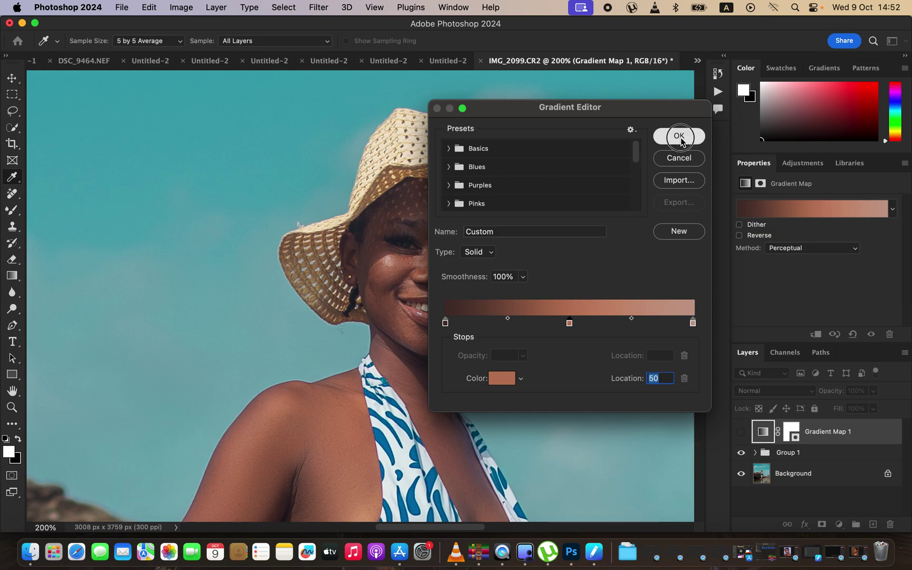
- Show the Gradient Map 1 layer again and set its blend mode to Color
{"action": "key", "text": "s"}
{"action": "left_click", "coordinate": [742, 434]}
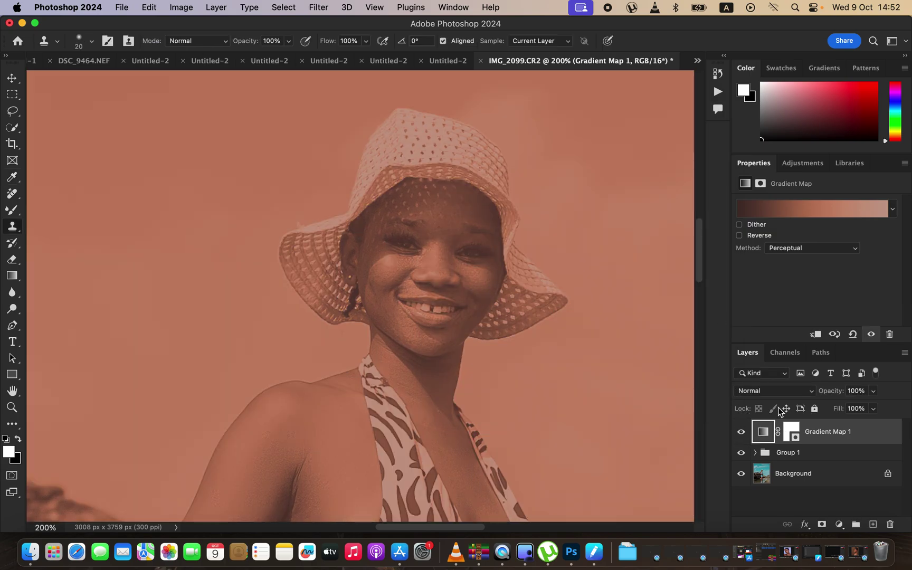
{"action": "left_click", "coordinate": [777, 393]}
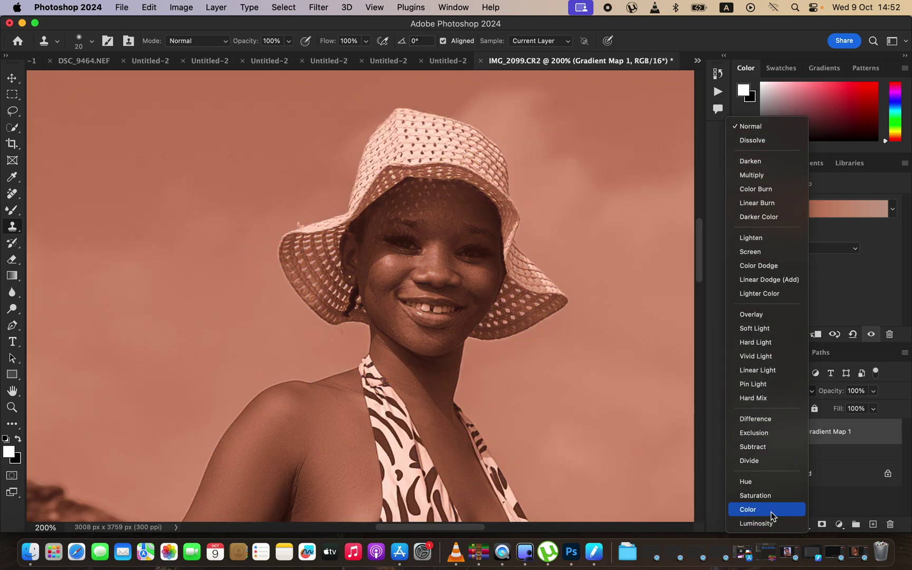
{"action": "left_click", "coordinate": [766, 509]}
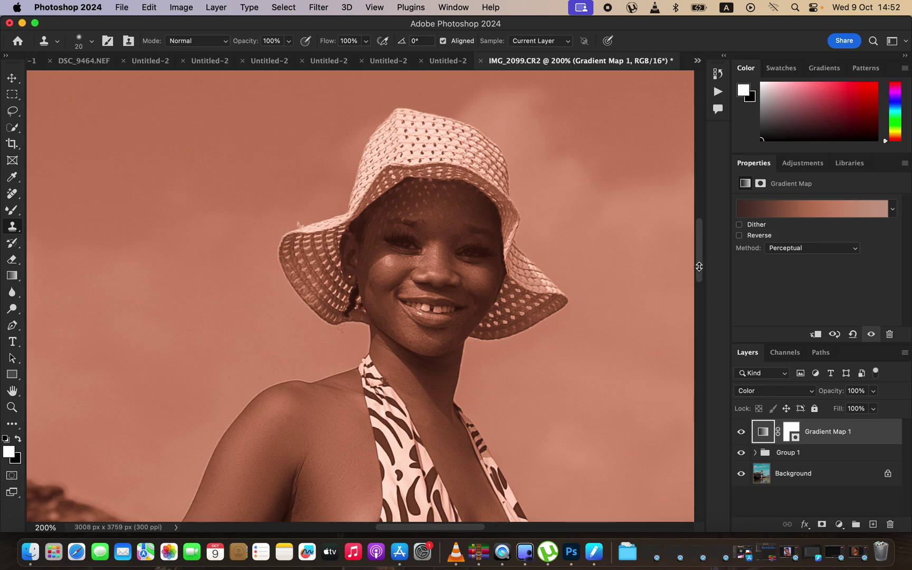
- Invert the Gradient Map layer's mask to black and set up the regular Brush tool with 0% hardness
{"action": "left_click", "coordinate": [790, 431]}
{"action": "key", "text": "super+i"}
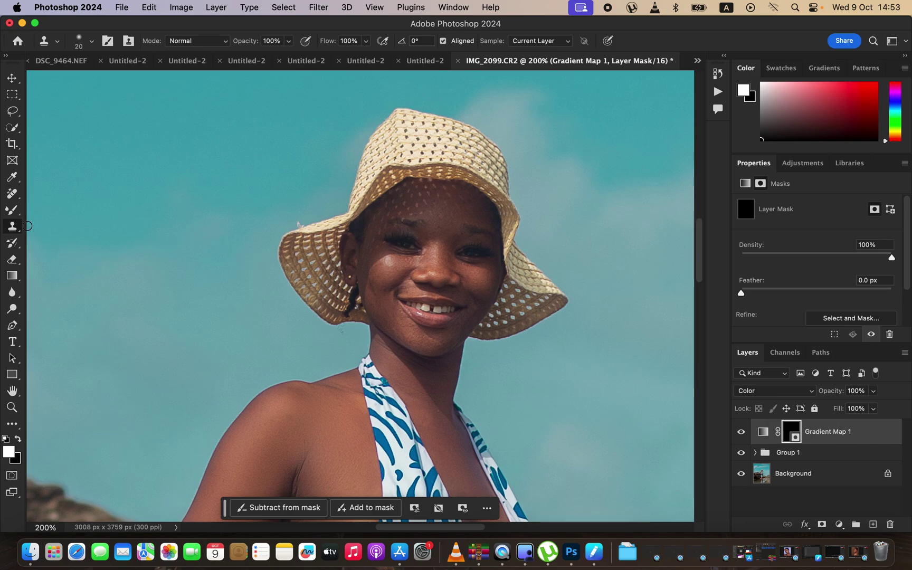
{"action": "right_click", "coordinate": [13, 211]}
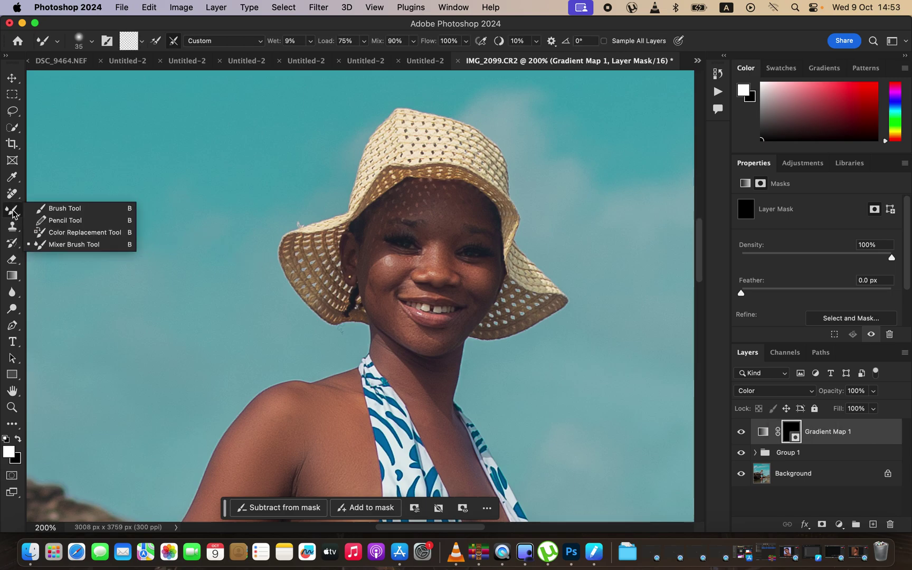
{"action": "left_click", "coordinate": [59, 206]}
{"action": "left_click", "coordinate": [93, 42]}
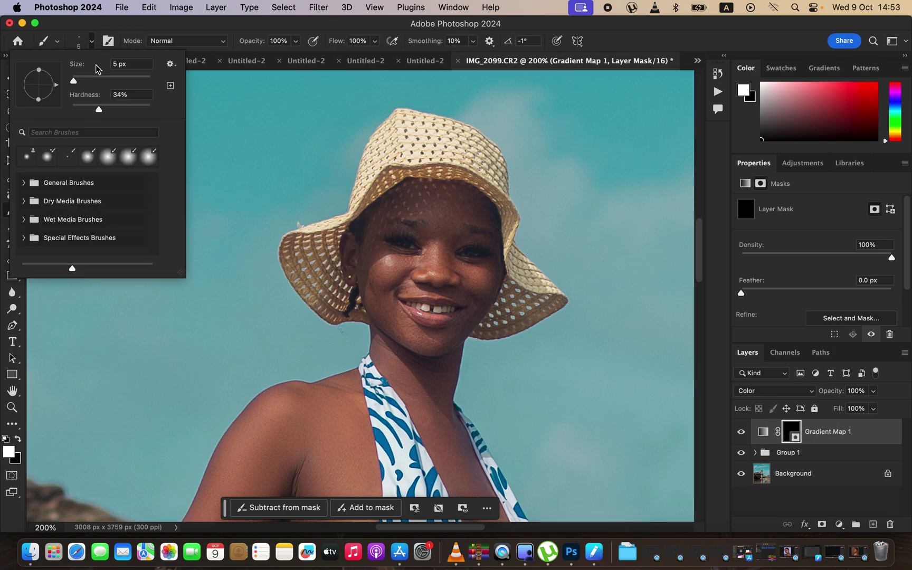
{"action": "left_click_drag", "start_coordinate": [92, 110], "coordinate": [72, 110]}
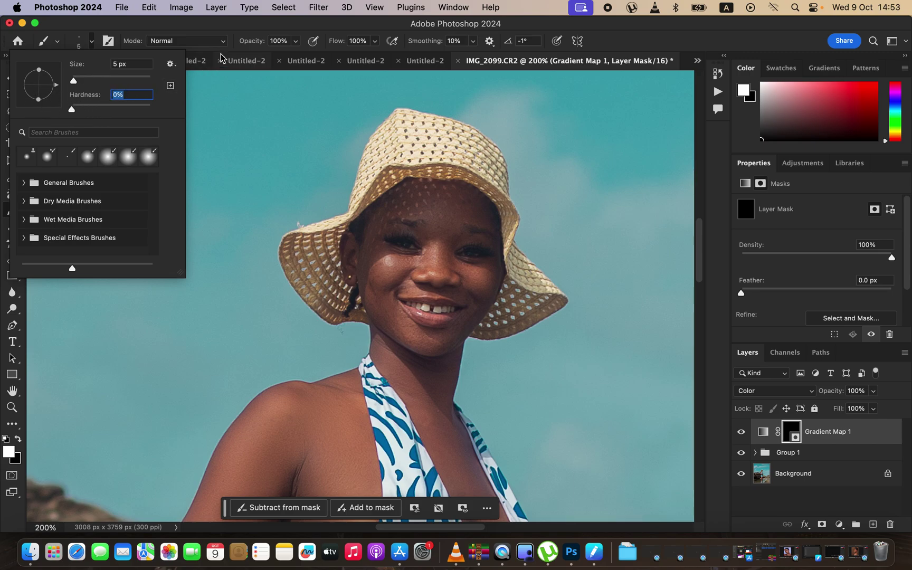
{"action": "key", "text": "Return"}
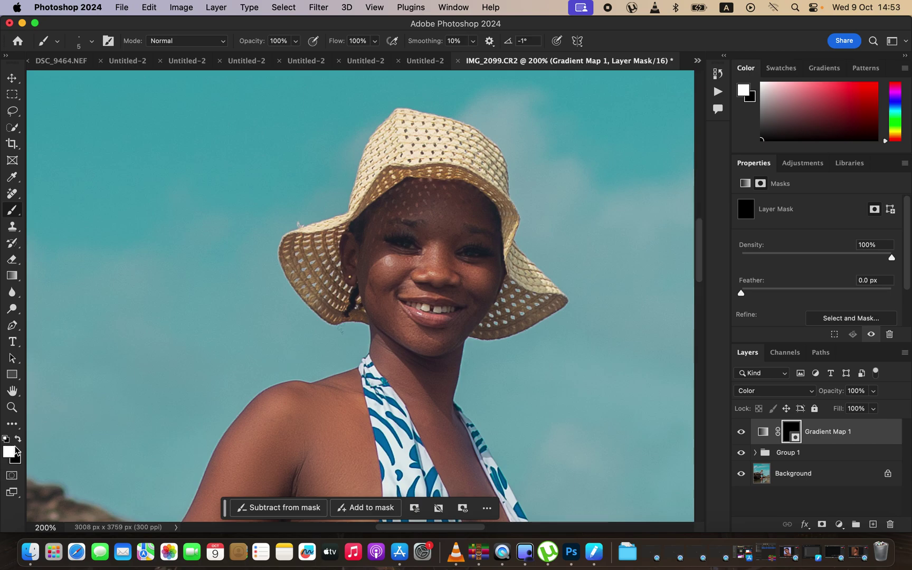
- Paint white on the Gradient Map mask over the woman's face and neck with an enlarged soft brush
{"action": "key", "text": "x"}
{"action": "key", "text": "x"}
{"action": "key", "text": "x"}
{"action": "key", "text": "x"}
{"action": "key", "text": "bracketright"}
{"action": "key", "text": "bracketright"}
{"action": "key", "text": "bracketright"}
{"action": "key", "text": "bracketright"}
{"action": "key", "text": "bracketright"}
{"action": "key", "text": "bracketright"}
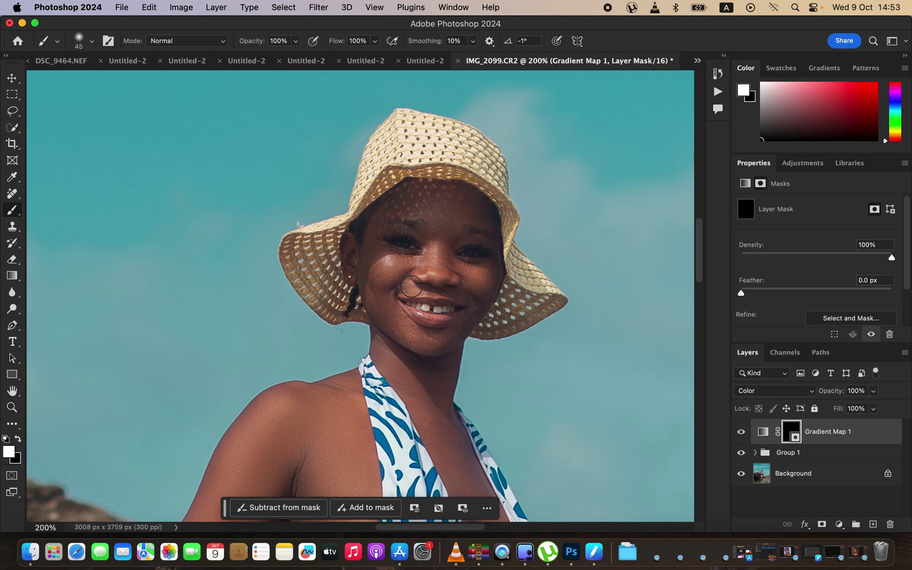
{"action": "mouse_move", "coordinate": [393, 269]}
{"action": "left_mouse_down"}
{"action": "mouse_move", "coordinate": [387, 264]}
{"action": "mouse_move", "coordinate": [393, 278]}
{"action": "mouse_move", "coordinate": [434, 238]}
{"action": "mouse_move", "coordinate": [443, 201]}
{"action": "left_mouse_up"}
{"action": "mouse_move", "coordinate": [410, 203]}
{"action": "left_mouse_down"}
{"action": "mouse_move", "coordinate": [455, 218]}
{"action": "mouse_move", "coordinate": [473, 213]}
{"action": "mouse_move", "coordinate": [445, 199]}
{"action": "mouse_move", "coordinate": [439, 258]}
{"action": "mouse_move", "coordinate": [475, 271]}
{"action": "mouse_move", "coordinate": [379, 258]}
{"action": "mouse_move", "coordinate": [396, 205]}
{"action": "mouse_move", "coordinate": [432, 199]}
{"action": "mouse_move", "coordinate": [434, 255]}
{"action": "mouse_move", "coordinate": [382, 294]}
{"action": "mouse_move", "coordinate": [407, 333]}
{"action": "mouse_move", "coordinate": [426, 339]}
{"action": "mouse_move", "coordinate": [484, 283]}
{"action": "mouse_move", "coordinate": [457, 324]}
{"action": "mouse_move", "coordinate": [414, 285]}
{"action": "mouse_move", "coordinate": [463, 268]}
{"action": "mouse_move", "coordinate": [461, 221]}
{"action": "mouse_move", "coordinate": [480, 232]}
{"action": "mouse_move", "coordinate": [454, 205]}
{"action": "mouse_move", "coordinate": [409, 215]}
{"action": "mouse_move", "coordinate": [379, 278]}
{"action": "mouse_move", "coordinate": [354, 250]}
{"action": "mouse_move", "coordinate": [382, 305]}
{"action": "mouse_move", "coordinate": [391, 350]}
{"action": "mouse_move", "coordinate": [422, 393]}
{"action": "mouse_move", "coordinate": [436, 343]}
{"action": "mouse_move", "coordinate": [442, 351]}
{"action": "mouse_move", "coordinate": [448, 448]}
{"action": "mouse_move", "coordinate": [442, 430]}
{"action": "left_mouse_up"}
- Paint white on the mask over the shoulder, arms, torso, hands and legs with a 70 px brush
{"action": "key", "text": "super+minus"}
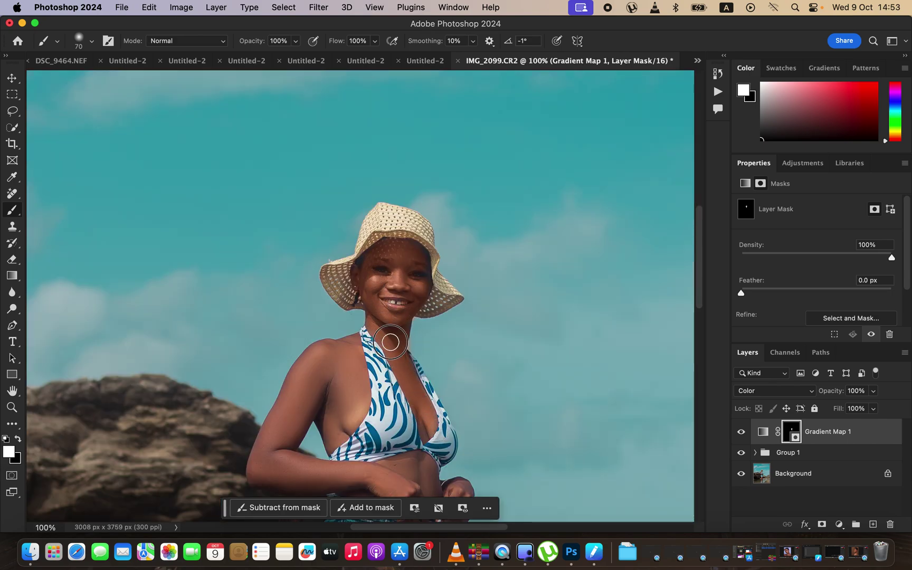
{"action": "mouse_move", "coordinate": [347, 357]}
{"action": "left_mouse_down"}
{"action": "mouse_move", "coordinate": [311, 364]}
{"action": "mouse_move", "coordinate": [273, 450]}
{"action": "mouse_move", "coordinate": [285, 426]}
{"action": "mouse_move", "coordinate": [319, 412]}
{"action": "mouse_move", "coordinate": [326, 399]}
{"action": "mouse_move", "coordinate": [334, 425]}
{"action": "mouse_move", "coordinate": [346, 427]}
{"action": "mouse_move", "coordinate": [353, 386]}
{"action": "mouse_move", "coordinate": [329, 395]}
{"action": "mouse_move", "coordinate": [340, 378]}
{"action": "mouse_move", "coordinate": [343, 428]}
{"action": "mouse_move", "coordinate": [349, 353]}
{"action": "mouse_move", "coordinate": [319, 353]}
{"action": "mouse_move", "coordinate": [261, 467]}
{"action": "mouse_move", "coordinate": [263, 455]}
{"action": "mouse_move", "coordinate": [262, 462]}
{"action": "mouse_move", "coordinate": [282, 446]}
{"action": "left_mouse_up"}
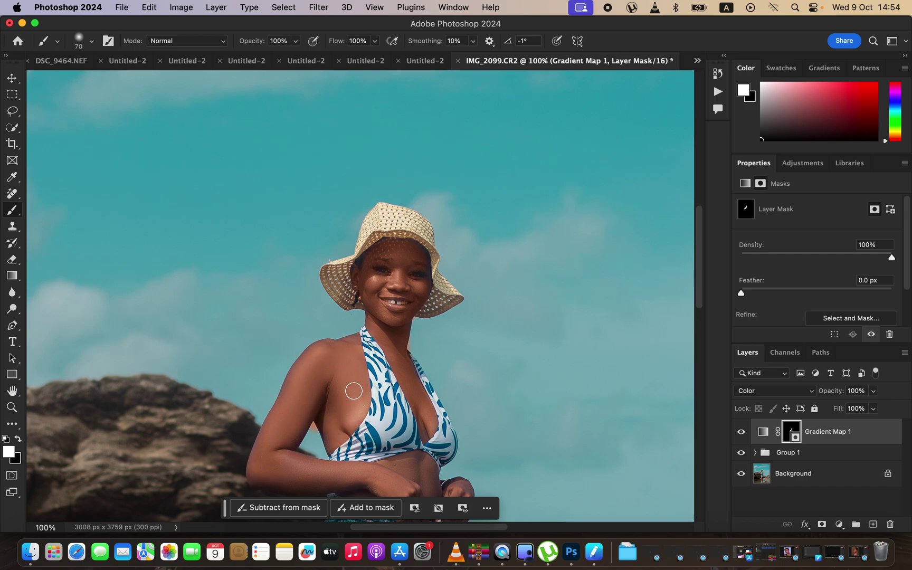
{"action": "left_click_drag", "start_coordinate": [411, 374], "coordinate": [414, 297]}
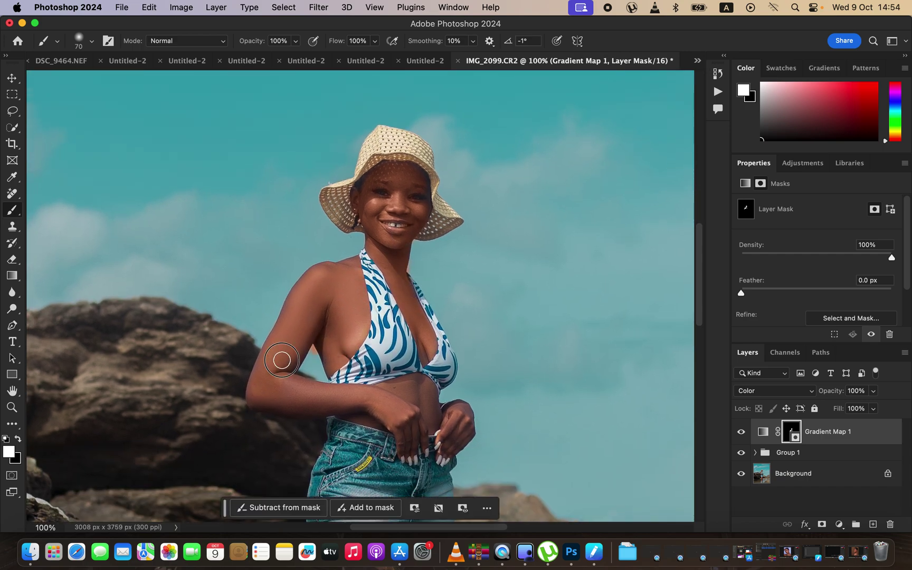
{"action": "mouse_move", "coordinate": [272, 390]}
{"action": "left_mouse_down"}
{"action": "mouse_move", "coordinate": [367, 402]}
{"action": "mouse_move", "coordinate": [423, 386]}
{"action": "mouse_move", "coordinate": [415, 385]}
{"action": "mouse_move", "coordinate": [428, 390]}
{"action": "mouse_move", "coordinate": [423, 415]}
{"action": "mouse_move", "coordinate": [369, 411]}
{"action": "mouse_move", "coordinate": [386, 412]}
{"action": "mouse_move", "coordinate": [406, 438]}
{"action": "mouse_move", "coordinate": [411, 427]}
{"action": "mouse_move", "coordinate": [416, 433]}
{"action": "mouse_move", "coordinate": [456, 414]}
{"action": "mouse_move", "coordinate": [451, 451]}
{"action": "mouse_move", "coordinate": [464, 415]}
{"action": "mouse_move", "coordinate": [419, 422]}
{"action": "mouse_move", "coordinate": [270, 400]}
{"action": "mouse_move", "coordinate": [258, 389]}
{"action": "mouse_move", "coordinate": [254, 402]}
{"action": "mouse_move", "coordinate": [288, 344]}
{"action": "mouse_move", "coordinate": [297, 358]}
{"action": "mouse_move", "coordinate": [310, 323]}
{"action": "mouse_move", "coordinate": [305, 342]}
{"action": "mouse_move", "coordinate": [317, 328]}
{"action": "mouse_move", "coordinate": [328, 336]}
{"action": "mouse_move", "coordinate": [329, 362]}
{"action": "mouse_move", "coordinate": [344, 337]}
{"action": "mouse_move", "coordinate": [345, 292]}
{"action": "mouse_move", "coordinate": [423, 328]}
{"action": "mouse_move", "coordinate": [437, 359]}
{"action": "left_mouse_up"}
{"action": "left_click_drag", "start_coordinate": [438, 422], "coordinate": [453, 283]}
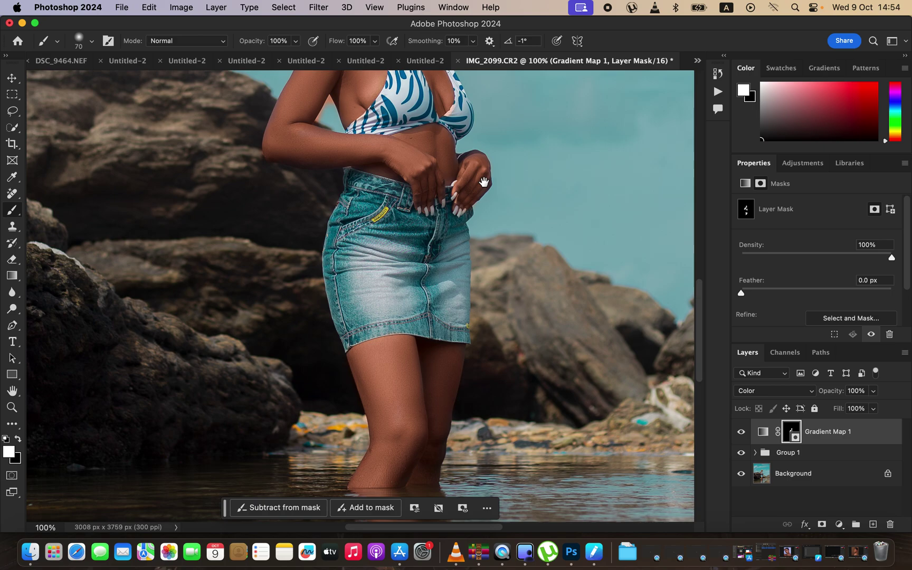
{"action": "key", "text": "space"}
{"action": "scroll", "coordinate": [497, 277], "scroll_direction": "up", "scroll_amount": 10}
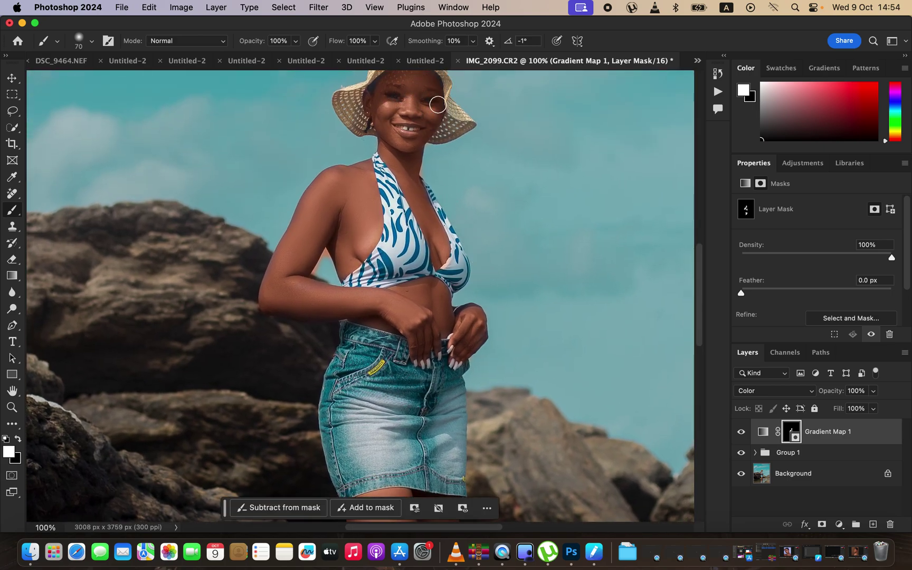
- Paint black on the mask with a 10 px brush to remove the color spill in the gap between arm and torso
{"action": "left_click", "coordinate": [19, 440]}
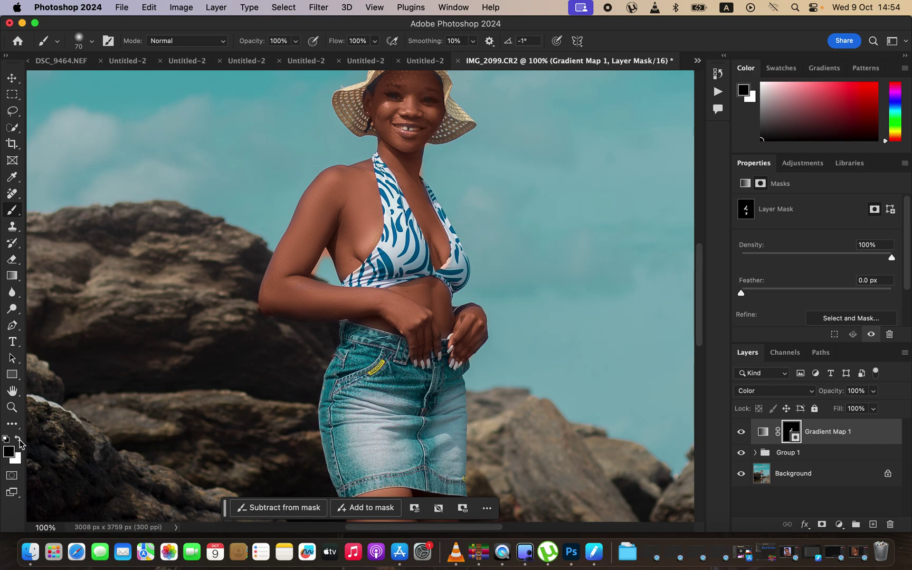
{"action": "key", "text": "super+equal"}
{"action": "key", "text": "super+equal"}
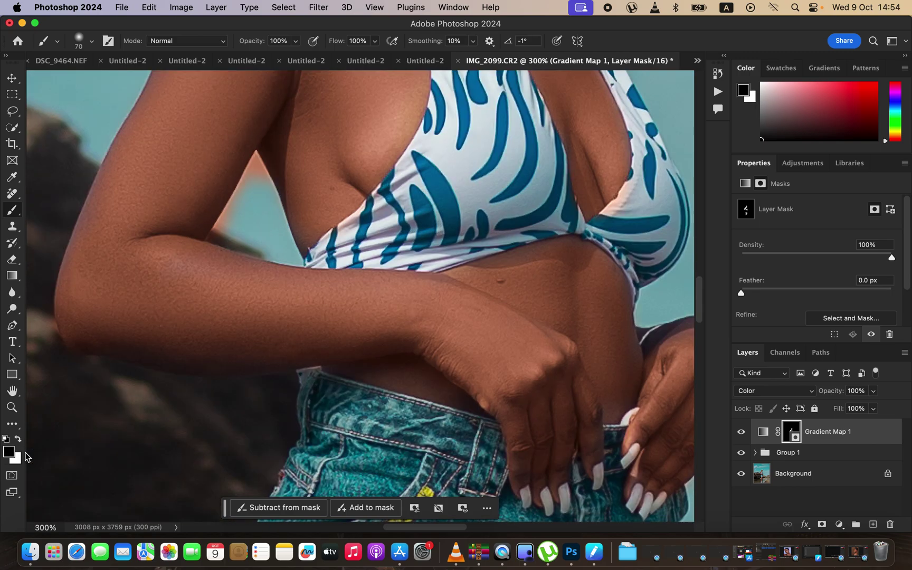
{"action": "key", "text": "bracketleft"}
{"action": "key", "text": "bracketleft"}
{"action": "key", "text": "bracketleft"}
{"action": "key", "text": "bracketleft"}
{"action": "key", "text": "bracketleft"}
{"action": "left_click_drag", "start_coordinate": [254, 165], "coordinate": [223, 227]}
{"action": "scroll", "coordinate": [493, 239], "scroll_direction": "up", "scroll_amount": 5}
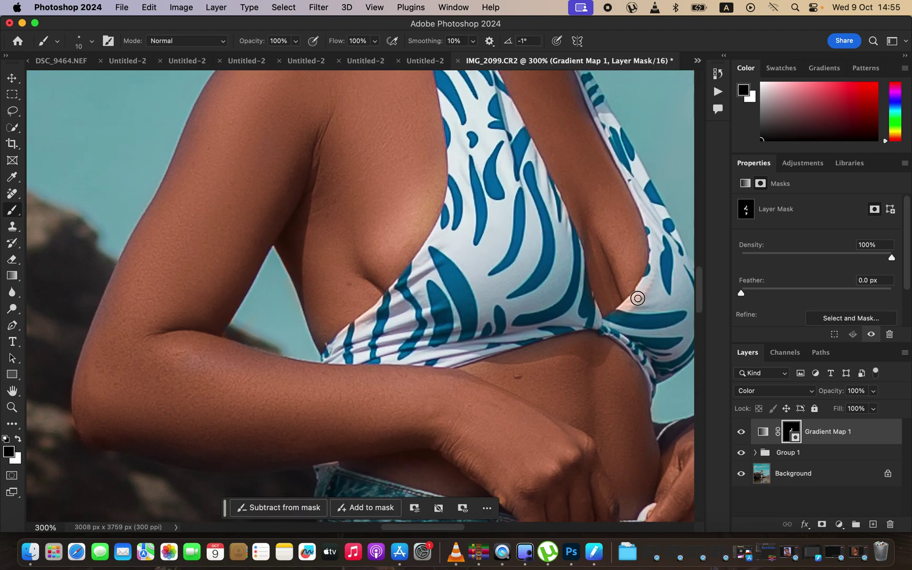
- Paint black on the mask over the eyes and eyebrows with the 10 px brush to restore their original color
{"action": "scroll", "coordinate": [372, 196], "scroll_direction": "up", "scroll_amount": 10}
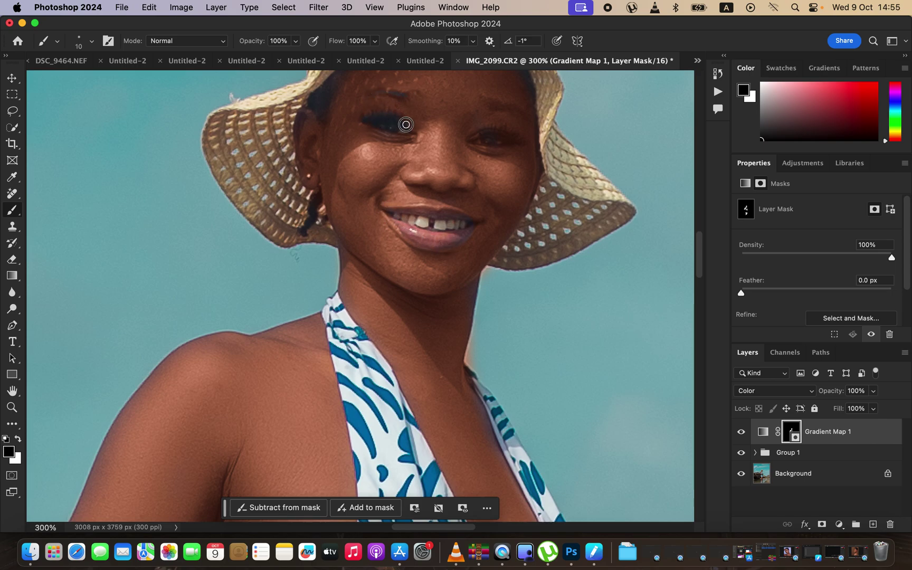
{"action": "mouse_move", "coordinate": [476, 133]}
{"action": "left_mouse_down"}
{"action": "mouse_move", "coordinate": [508, 140]}
{"action": "mouse_move", "coordinate": [488, 145]}
{"action": "mouse_move", "coordinate": [513, 136]}
{"action": "mouse_move", "coordinate": [486, 143]}
{"action": "left_mouse_up"}
{"action": "mouse_move", "coordinate": [499, 108]}
{"action": "left_mouse_down"}
{"action": "mouse_move", "coordinate": [523, 112]}
{"action": "mouse_move", "coordinate": [489, 104]}
{"action": "mouse_move", "coordinate": [532, 109]}
{"action": "left_mouse_up"}
{"action": "left_click_drag", "start_coordinate": [492, 168], "coordinate": [489, 230]}
{"action": "scroll", "coordinate": [474, 206], "scroll_direction": "up", "scroll_amount": 2}
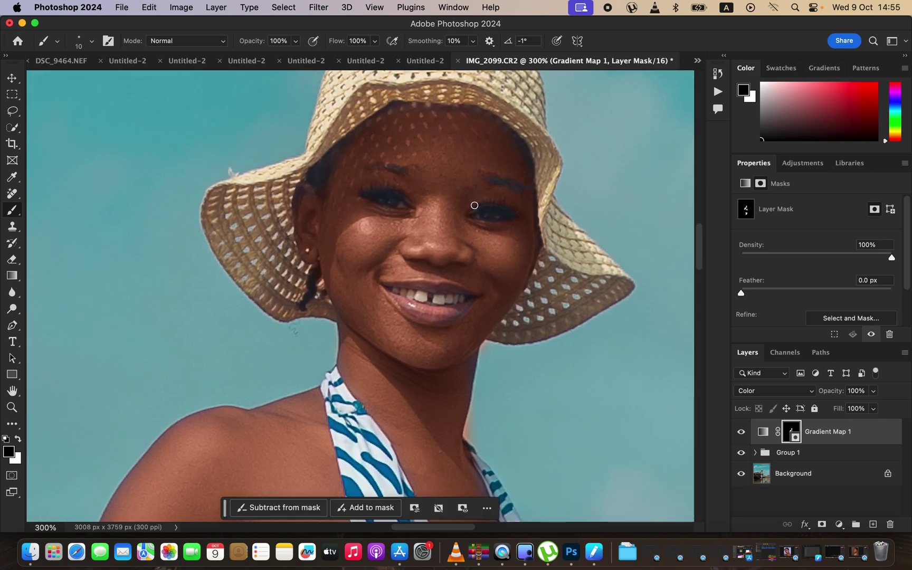
{"action": "key", "text": "x"}
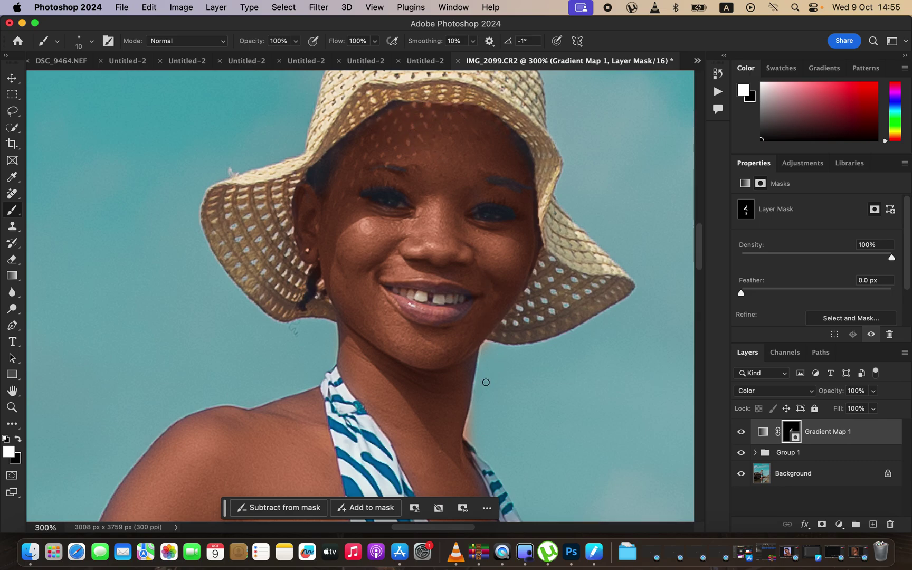
{"action": "key", "text": "x"}
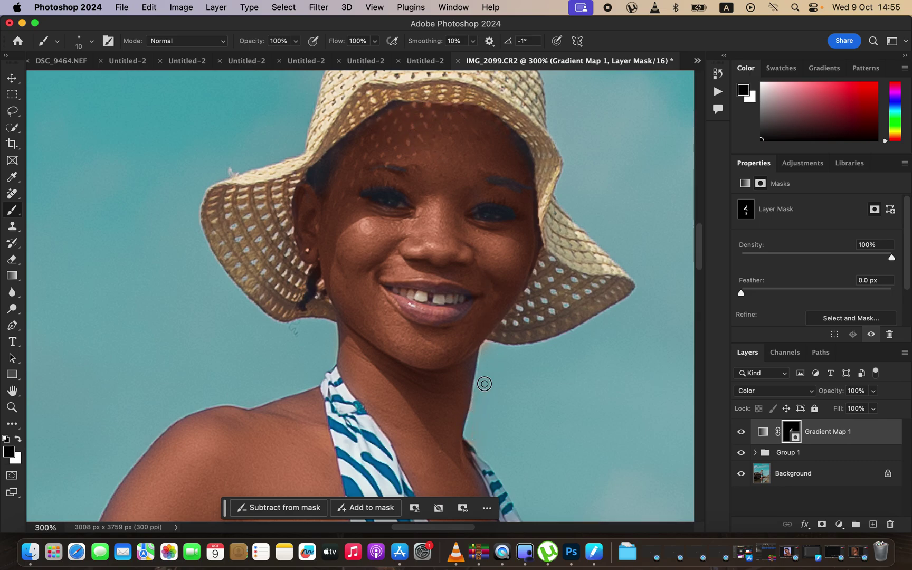
- Lower the Gradient Map layer's opacity to 62% and toggle its visibility to compare the skin tone across the picture
{"action": "key", "text": "super+minus"}
{"action": "key", "text": "super+minus"}
{"action": "key", "text": "super+minus"}
{"action": "key", "text": "super+minus"}
{"action": "key", "text": "super+minus"}
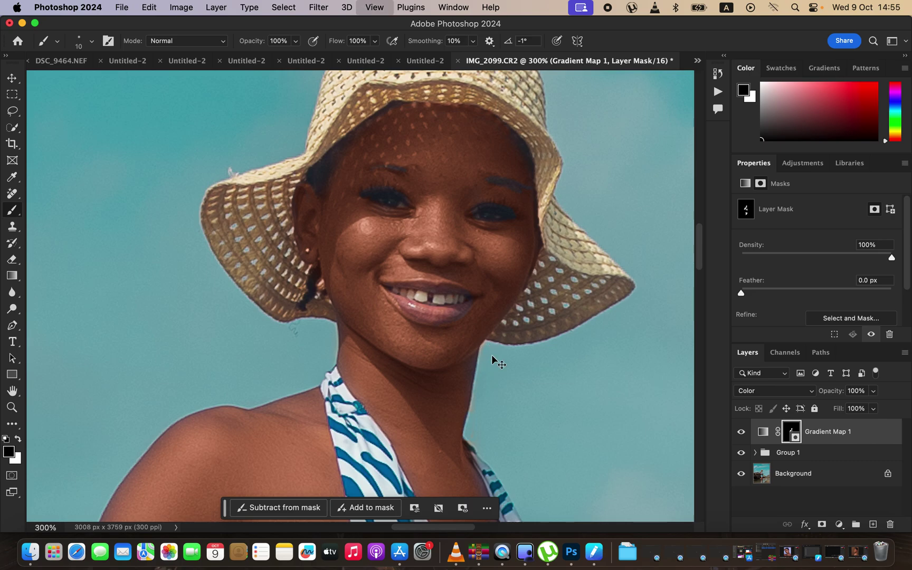
{"action": "key", "text": "super+plus"}
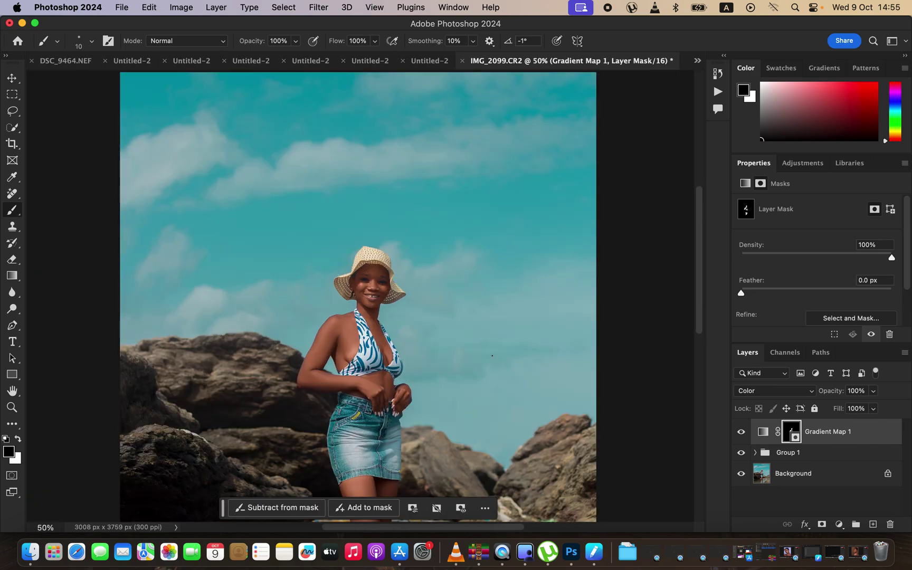
{"action": "left_click", "coordinate": [873, 392]}
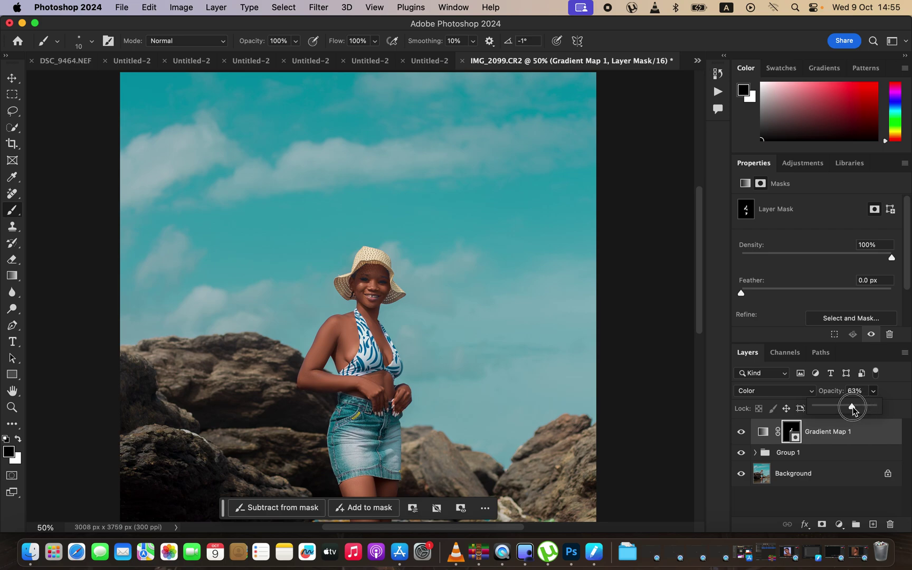
{"action": "left_click", "coordinate": [741, 434]}
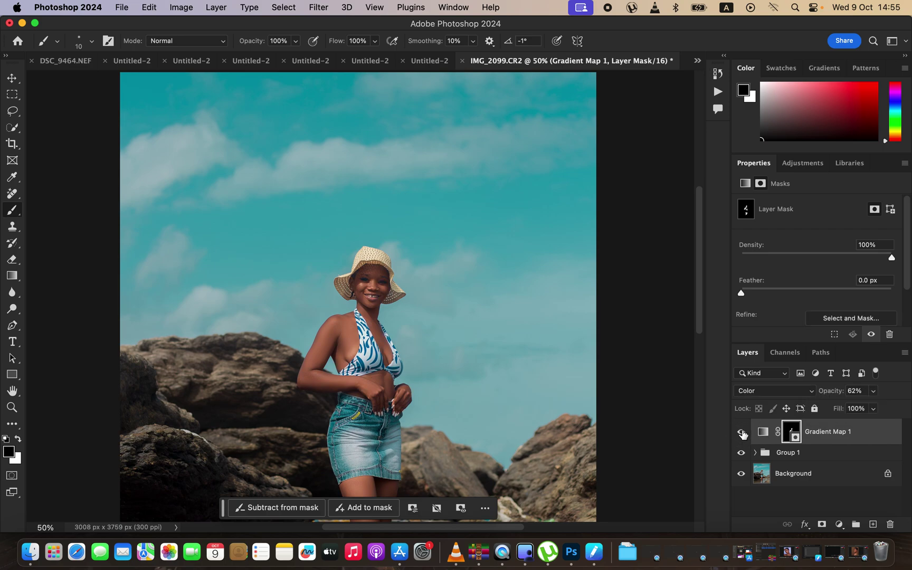
- Set up an export of the full portrait as a JPG with the quality raised to the highest setting
{"action": "key", "text": "super+minus"}
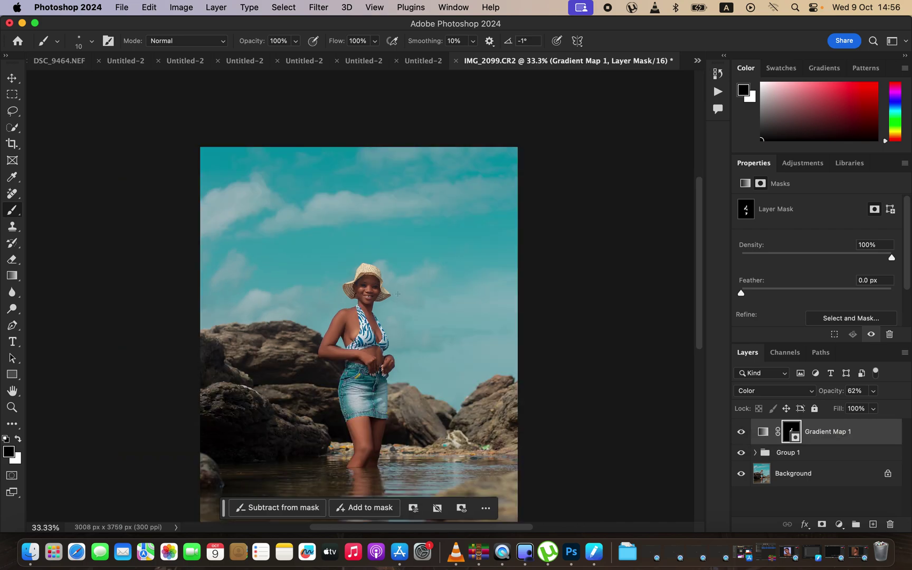
{"action": "left_click", "coordinate": [121, 7]}
{"action": "mouse_move", "coordinate": [272, 214]}
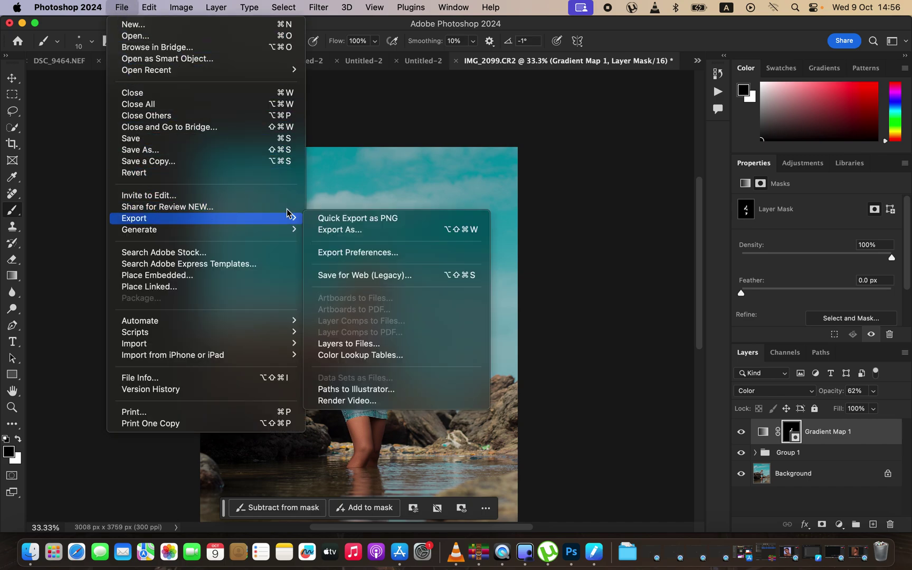
{"action": "left_click", "coordinate": [376, 230]}
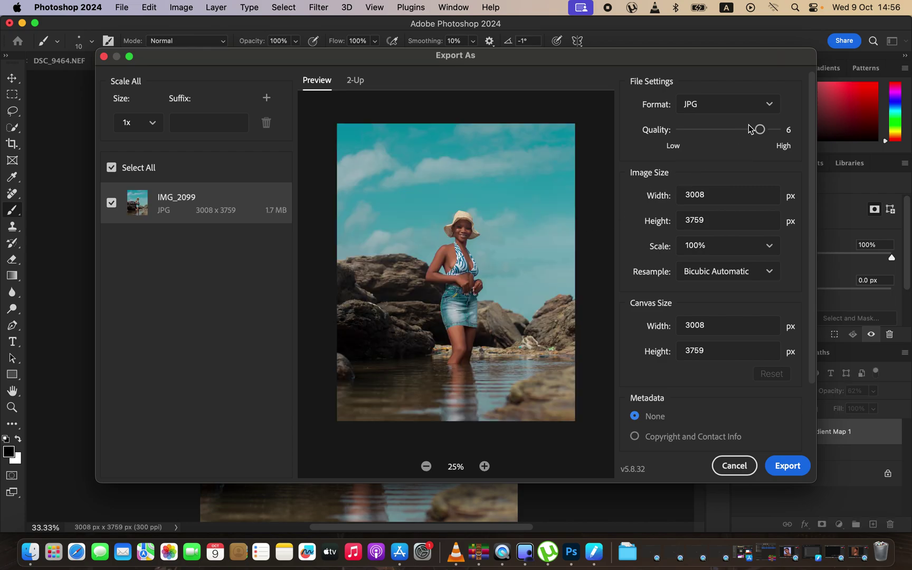
{"action": "left_click_drag", "start_coordinate": [761, 130], "coordinate": [777, 131]}
{"action": "left_click_drag", "start_coordinate": [813, 265], "coordinate": [812, 342]}
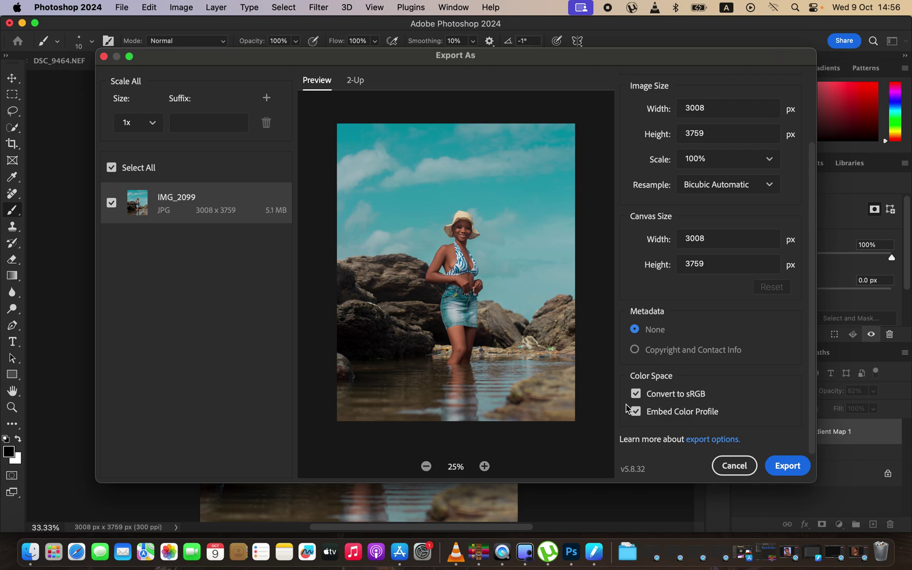
- Bring up the save location for the exported JPG, and cancel both the save and the export
{"action": "left_click", "coordinate": [778, 468]}
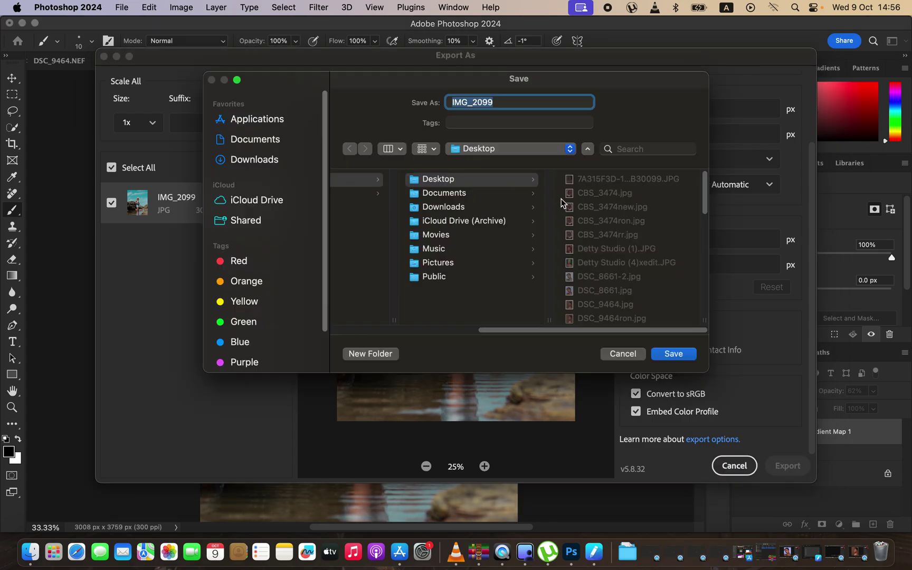
{"action": "left_click", "coordinate": [622, 353]}
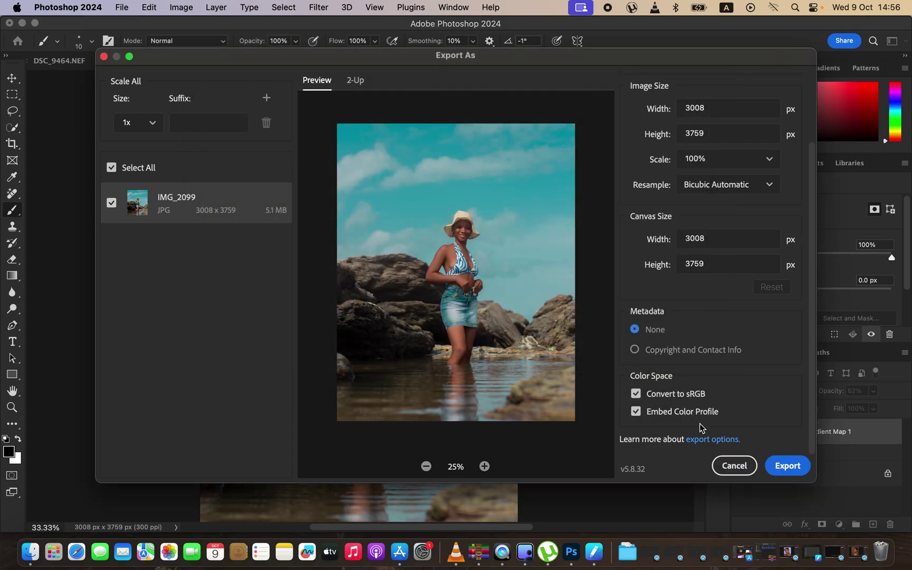
{"action": "left_click", "coordinate": [733, 466]}
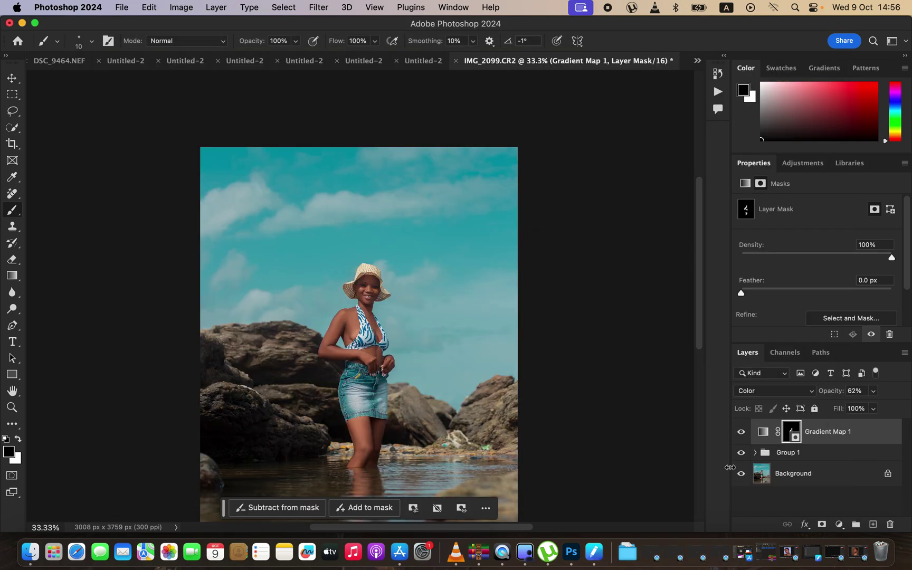